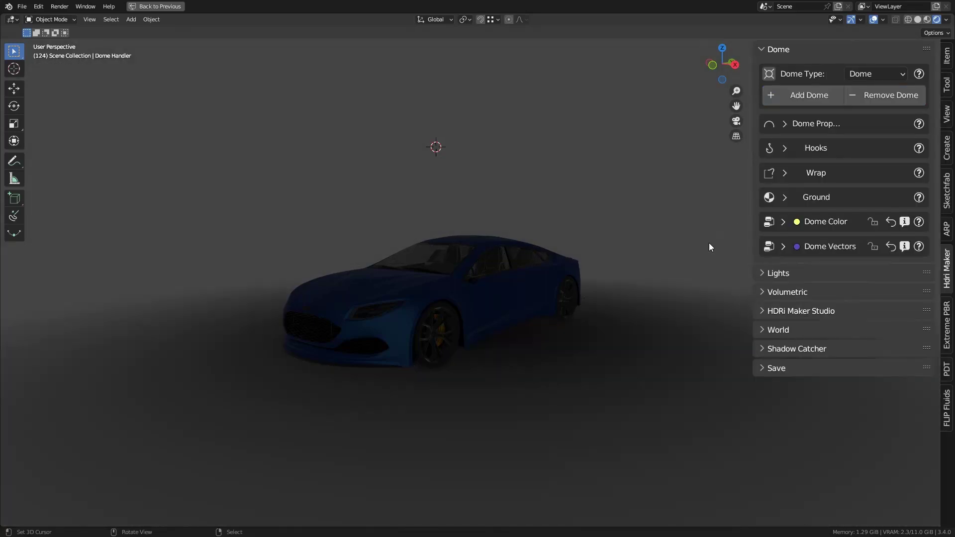
Collapse the Dome settings, expand the Lights settings and add a ring of lamps around the car
click(771, 50)
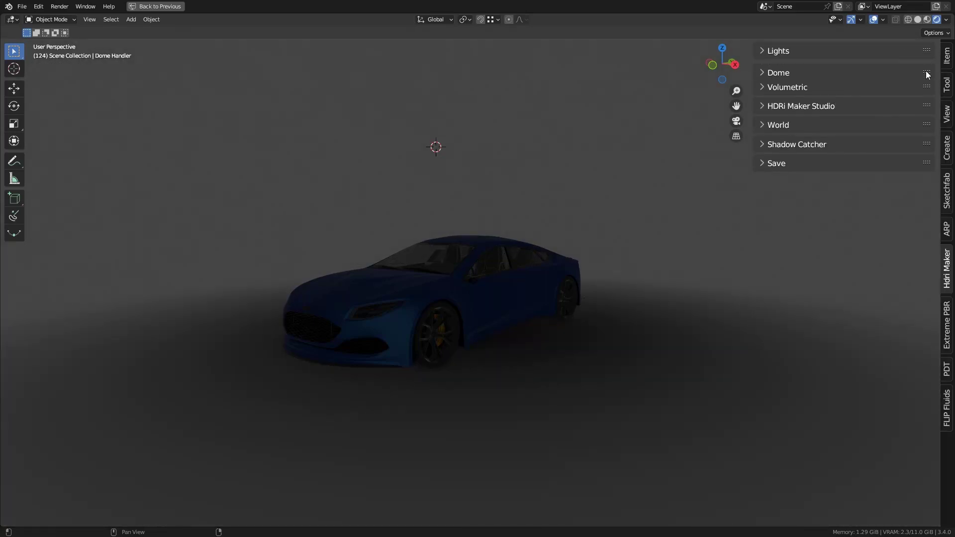
click(765, 52)
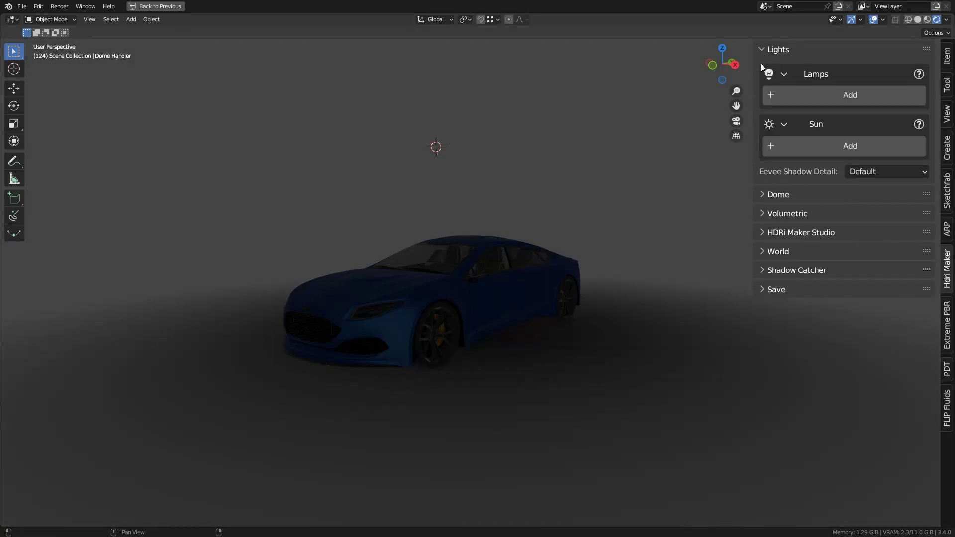
click(832, 103)
Lower the lamp ring to a height of about 4.21 m and raise the light target to about 1.62 m
middle_drag(637, 200, 540, 258)
scroll(588, 237, down, 3)
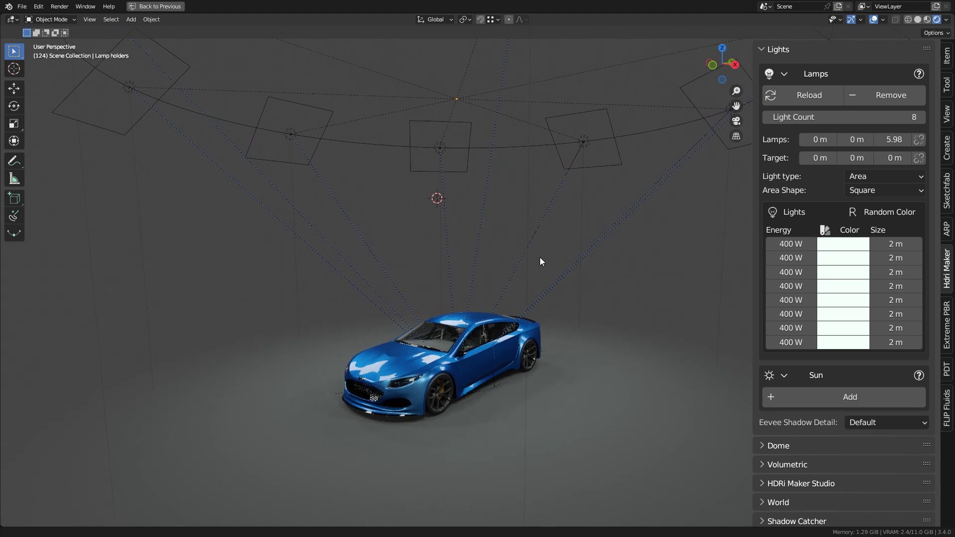
click(513, 149)
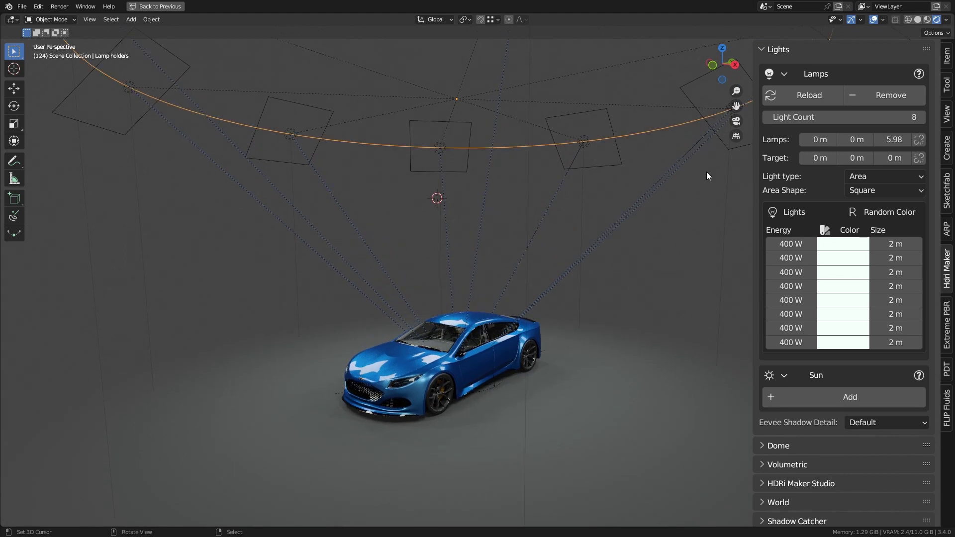
mouse_move(894, 140)
mouse_down()
mouse_move(856, 140)
mouse_move(897, 142)
mouse_move(903, 158)
mouse_move(927, 158)
mouse_move(894, 158)
mouse_up()
Select the light target above the car and move it to about 0.40 m along X with the Move tool
click(493, 305)
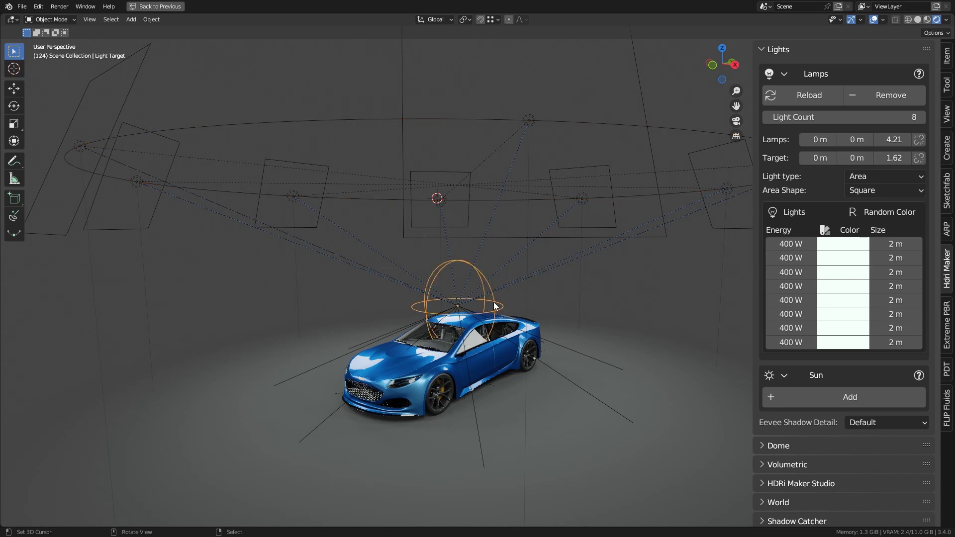
middle_drag(464, 307, 332, 250)
click(14, 89)
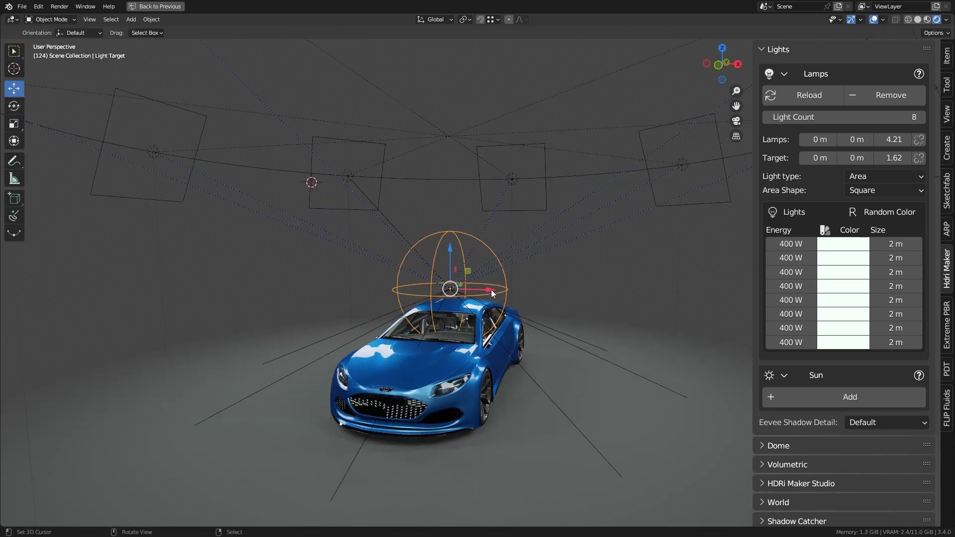
drag(491, 290, 512, 286)
middle_drag(513, 286, 429, 306)
mouse_move(436, 252)
mouse_down()
mouse_move(435, 167)
mouse_move(431, 254)
mouse_up()
middle_drag(431, 260, 370, 323)
click(545, 332)
key(g)
key(y)
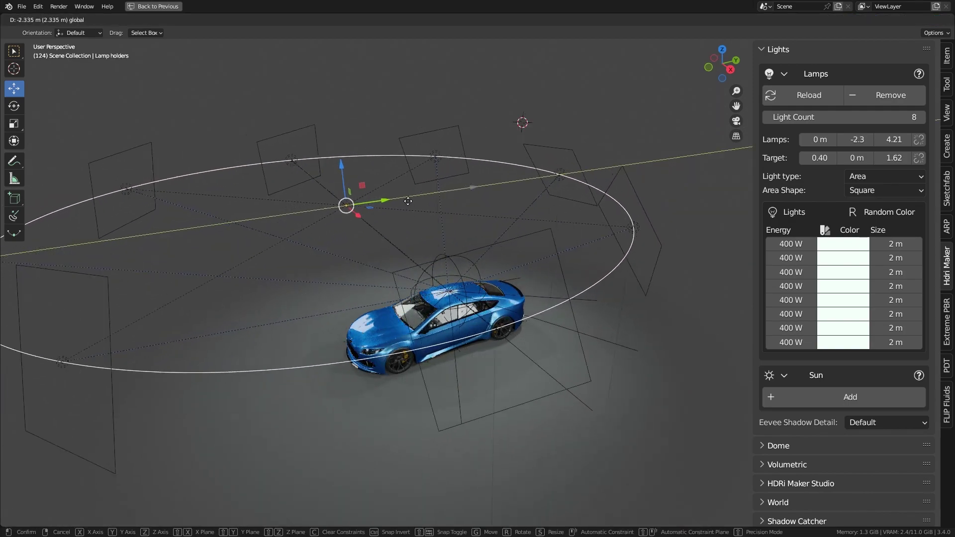
mouse_move(626, 172)
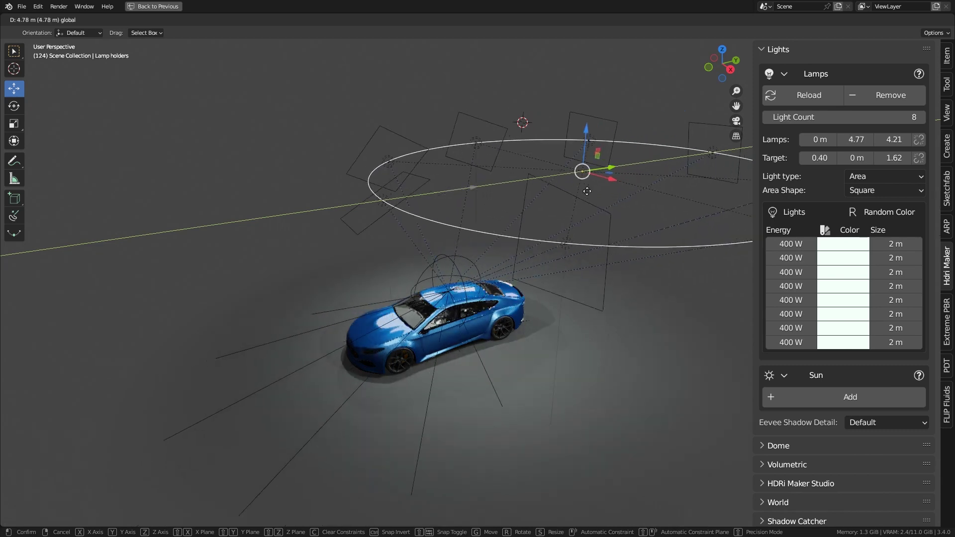
right_click(471, 221)
Tilt the lamp ring about 33° around the X axis and scale it down
middle_drag(471, 220, 503, 215)
key(r)
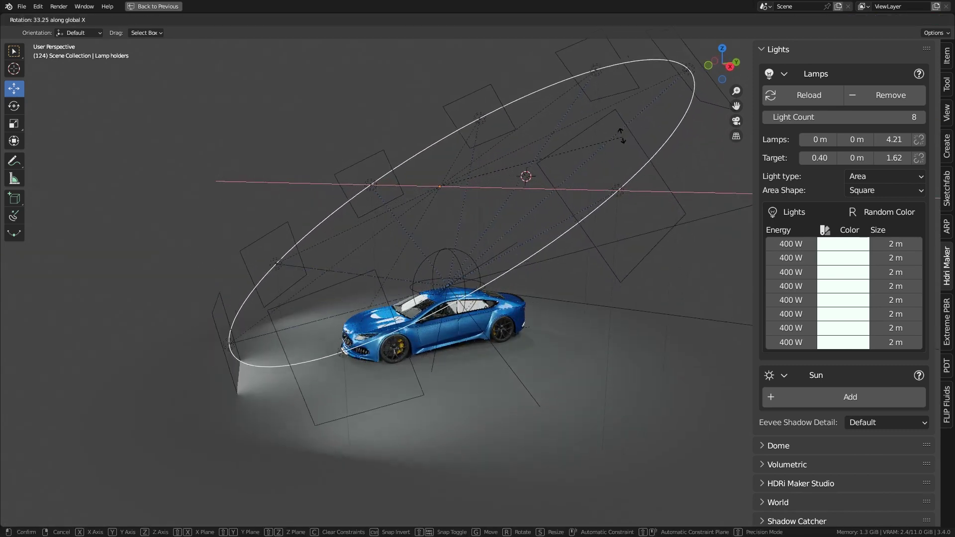
click(622, 137)
key(s)
click(572, 162)
Move the tilted lamp ring along Y to about -2.0 m
key(g)
key(y)
click(397, 200)
Set the energy of all eight lamps to 100 W at once
middle_drag(398, 218, 426, 342)
scroll(418, 293, up, 3)
scroll(418, 281, up, 2)
middle_drag(422, 276, 477, 304)
scroll(454, 318, up, 2)
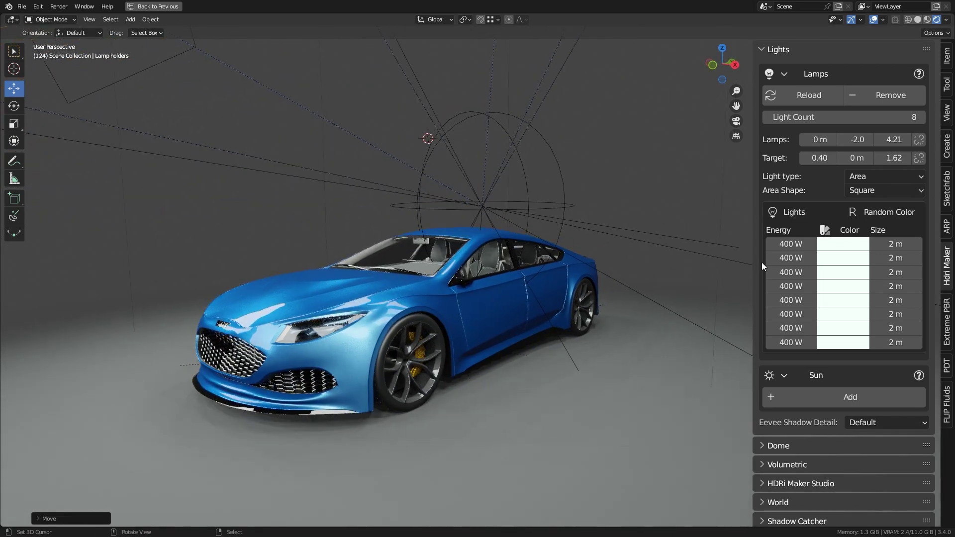
drag(803, 243, 779, 342)
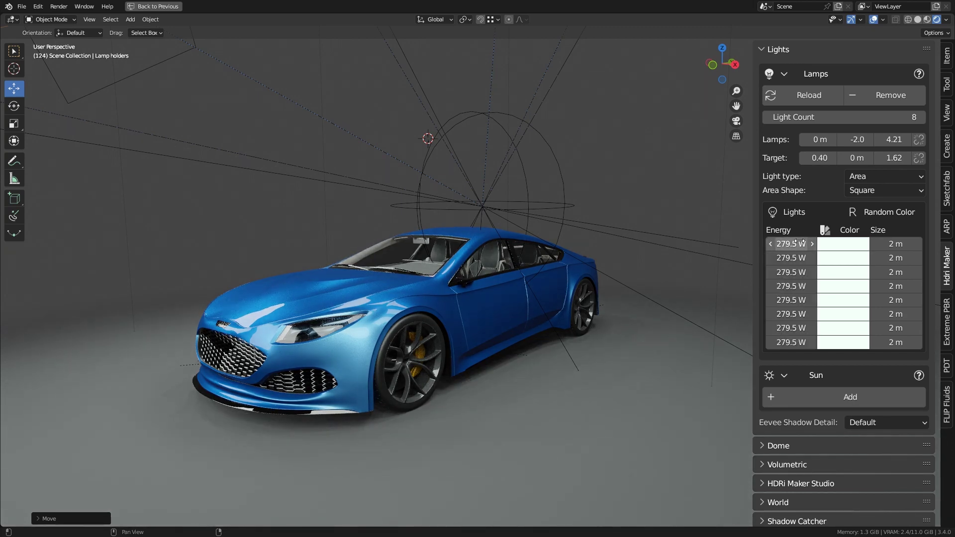
drag(800, 242, 800, 342)
text(10)
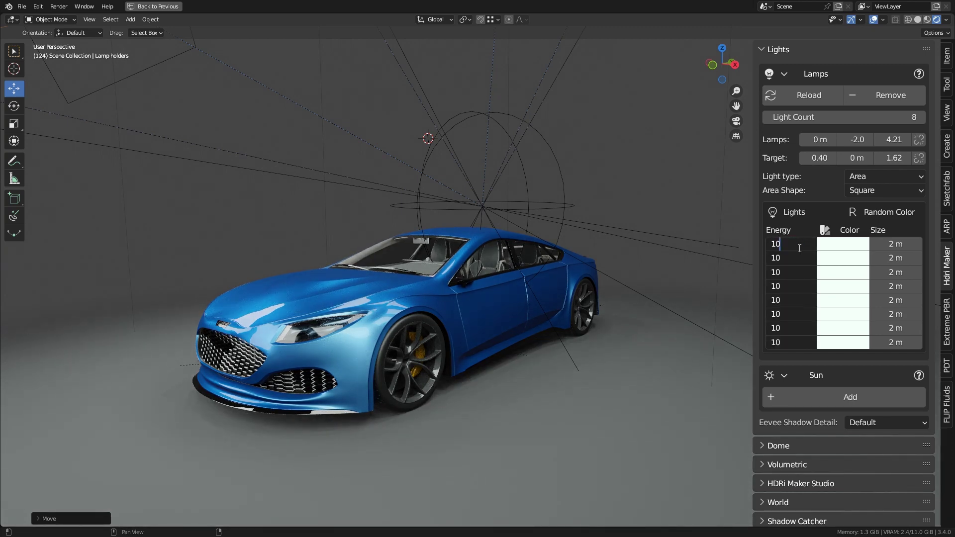
text(0)
key(Return)
Raise the energy of all eight lamps to 200 W and finally to 400 W
drag(791, 242, 790, 342)
text(200)
key(Return)
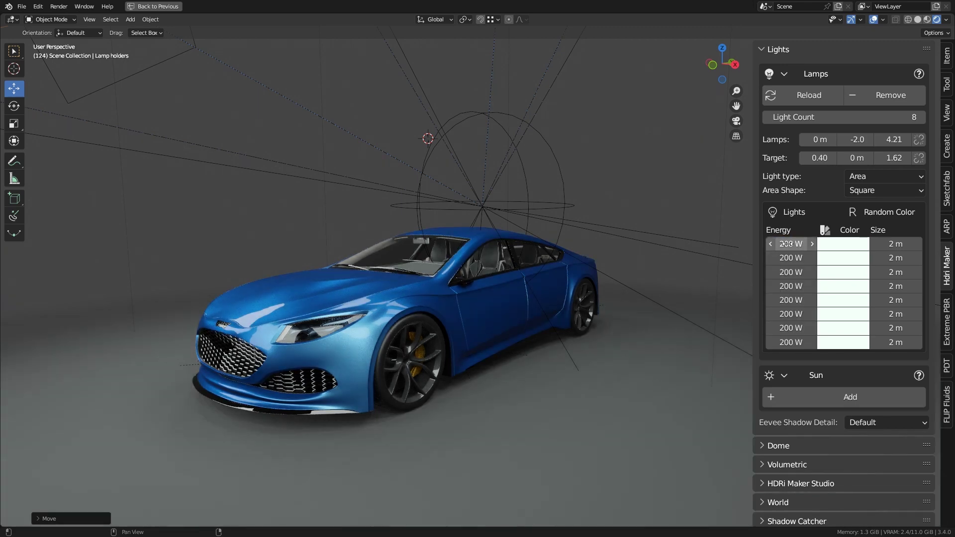
drag(787, 244, 787, 342)
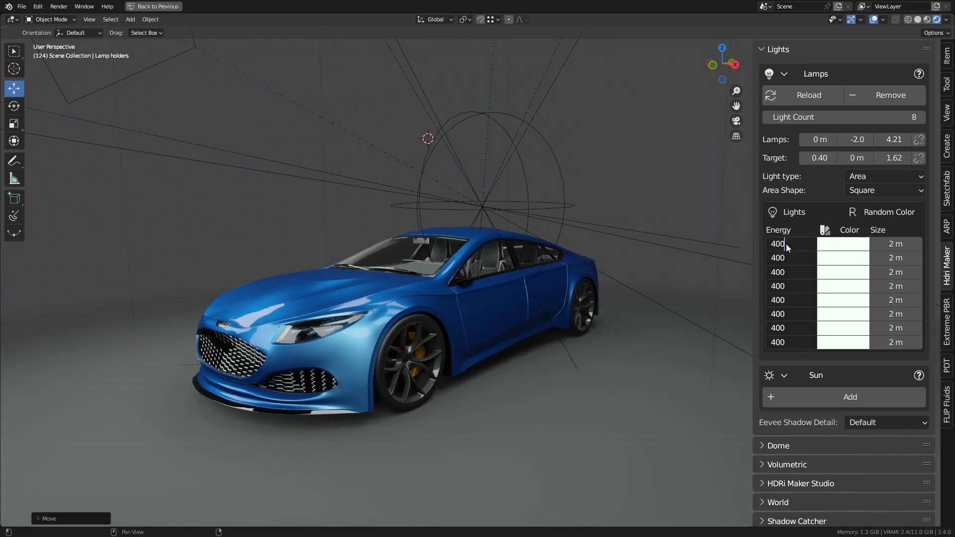
key(Return)
Rotate the tilted lamp ring back to level around the X axis and bring it to about -0.1 m along Y
scroll(628, 226, down, 6)
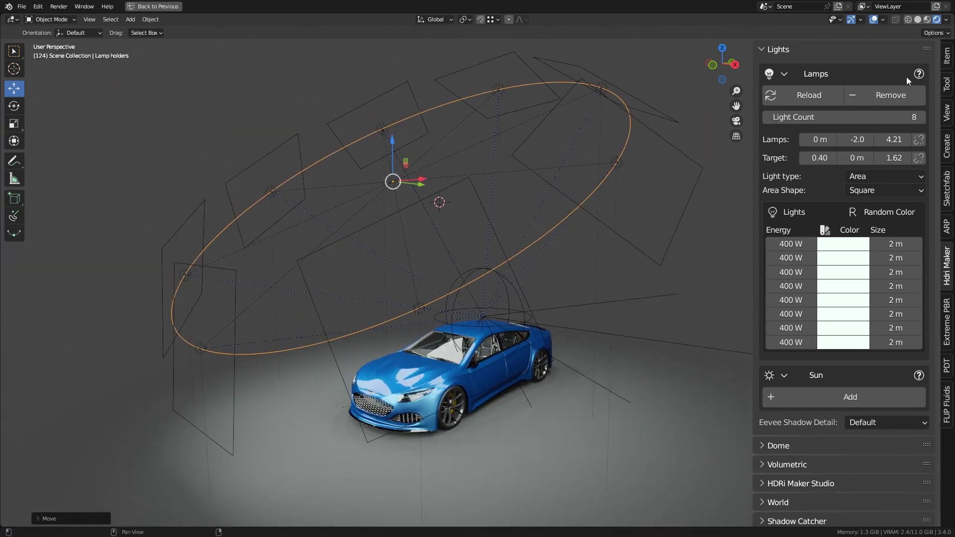
key(r)
key(x)
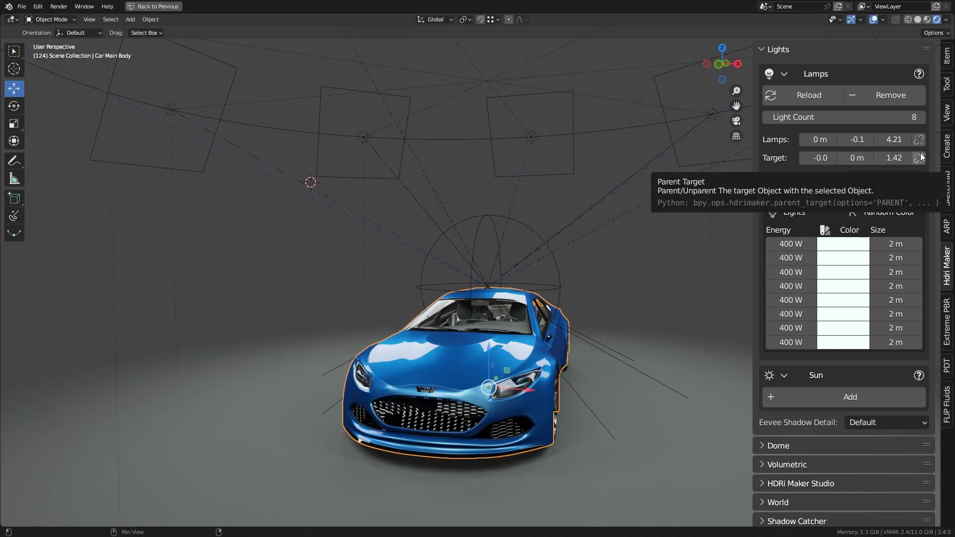
Parent the light target to the car's main body and move the car to test the link
click(919, 158)
middle_drag(527, 279, 487, 363)
drag(482, 382, 521, 399)
middle_drag(509, 375, 603, 324)
middle_drag(521, 264, 535, 251)
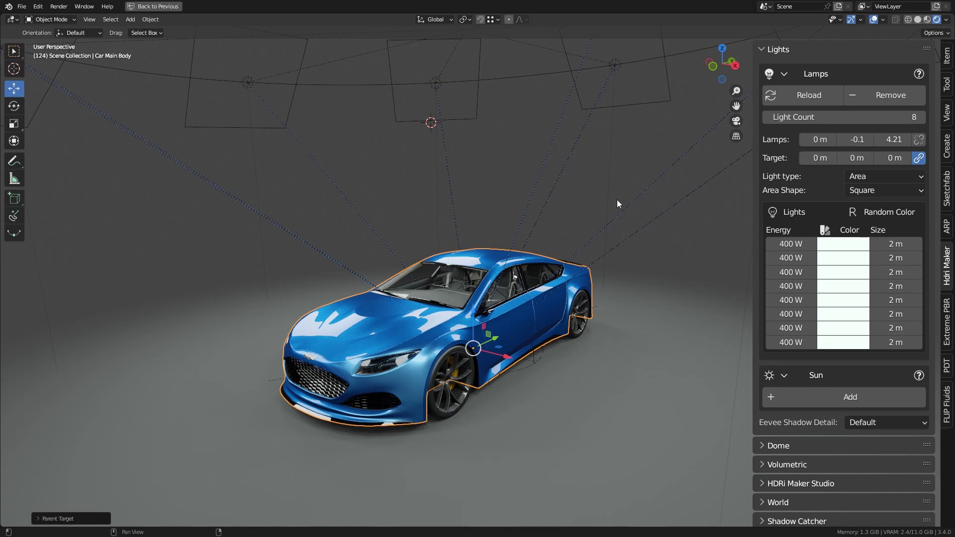
Reduce the light count of the lamp ring to 3
scroll(602, 199, down, 4)
shift+middle_drag(612, 207, 583, 235)
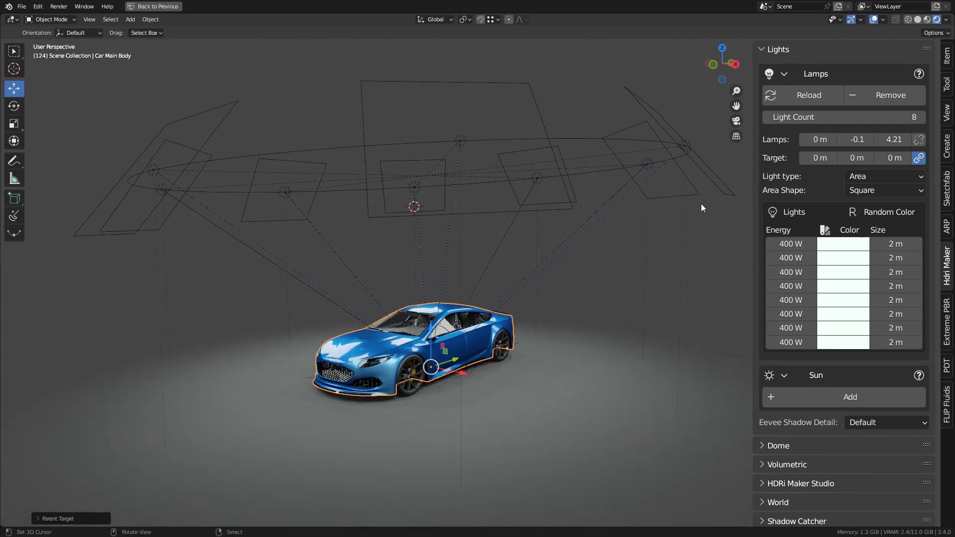
click(766, 117)
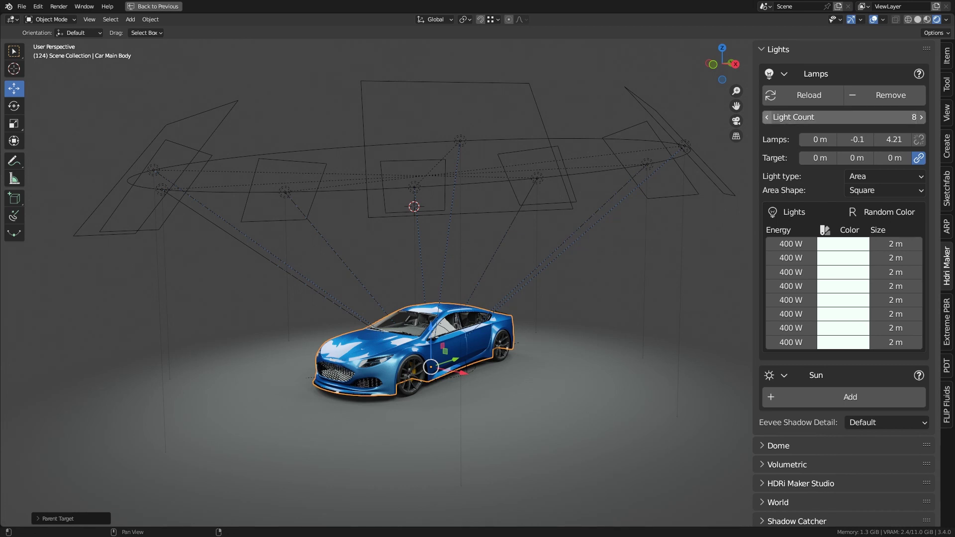
click(767, 117)
click(765, 117)
click(766, 117)
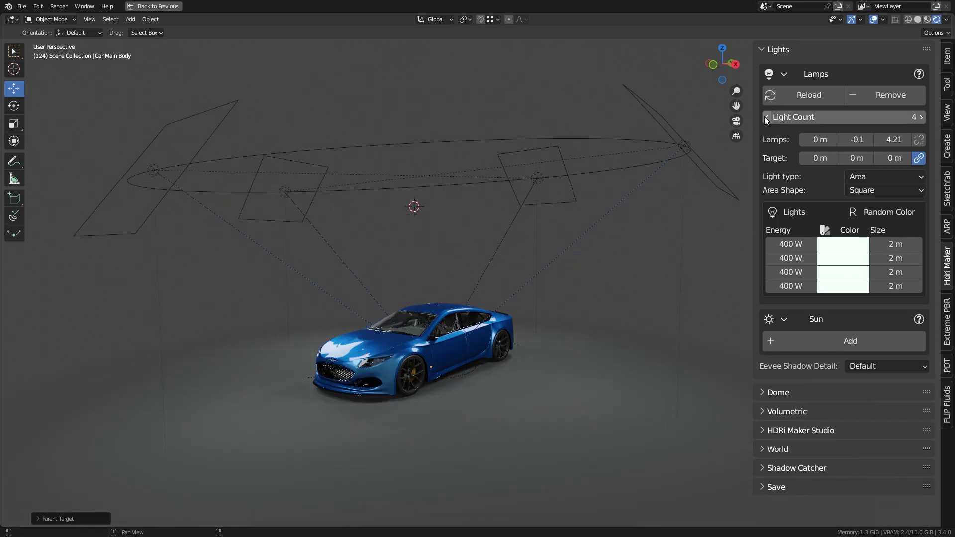
click(765, 117)
Scale down the lamp ring and raise the energy of its three lamps to 732.5 W
click(479, 141)
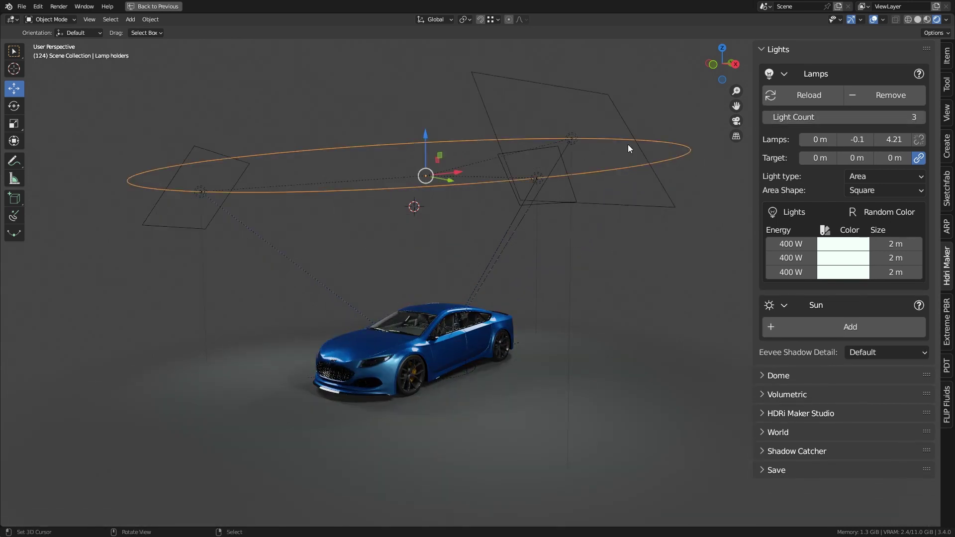
key(s)
click(586, 156)
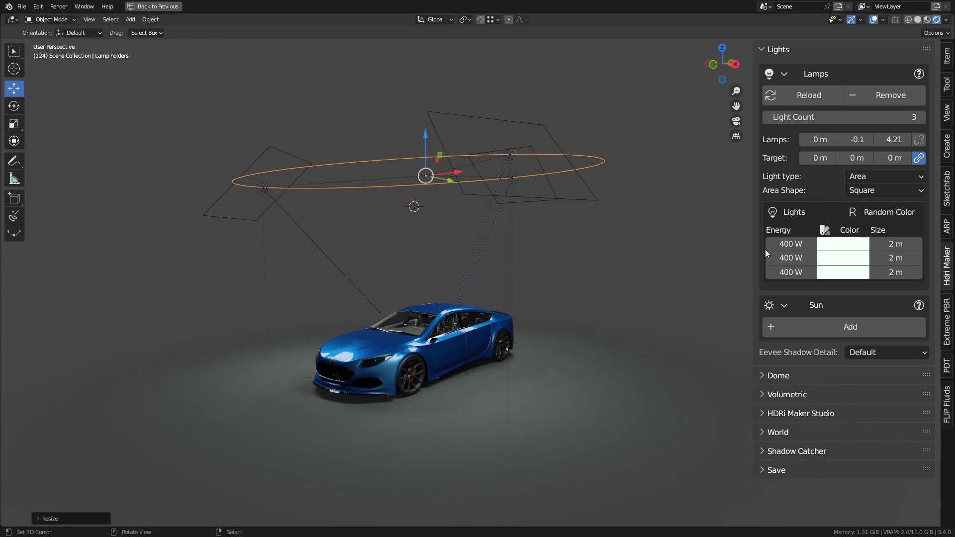
mouse_move(791, 244)
mouse_down()
mouse_move(815, 244)
mouse_move(796, 244)
mouse_up()
Increase the light count of the lamp ring to 7
scroll(436, 293, up, 8)
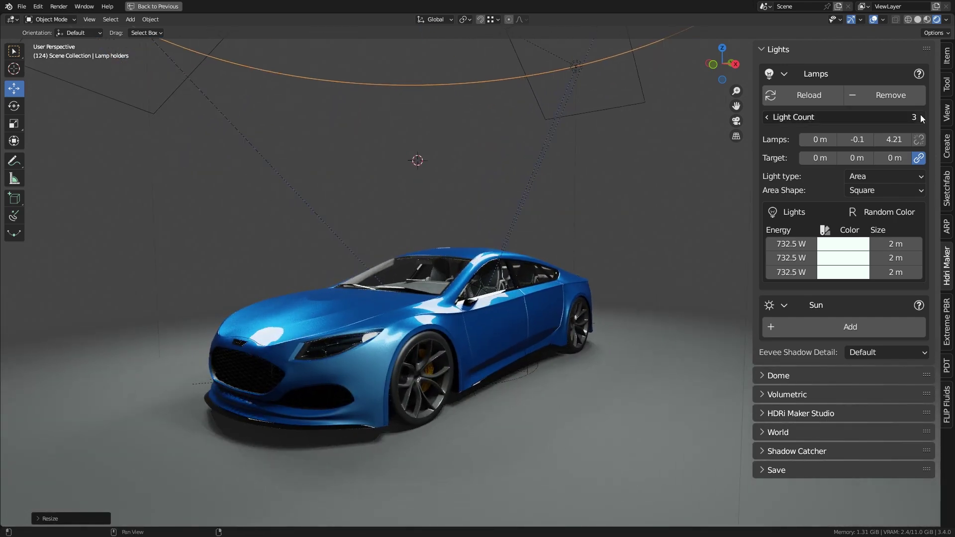
click(920, 116)
click(920, 115)
click(921, 116)
click(920, 115)
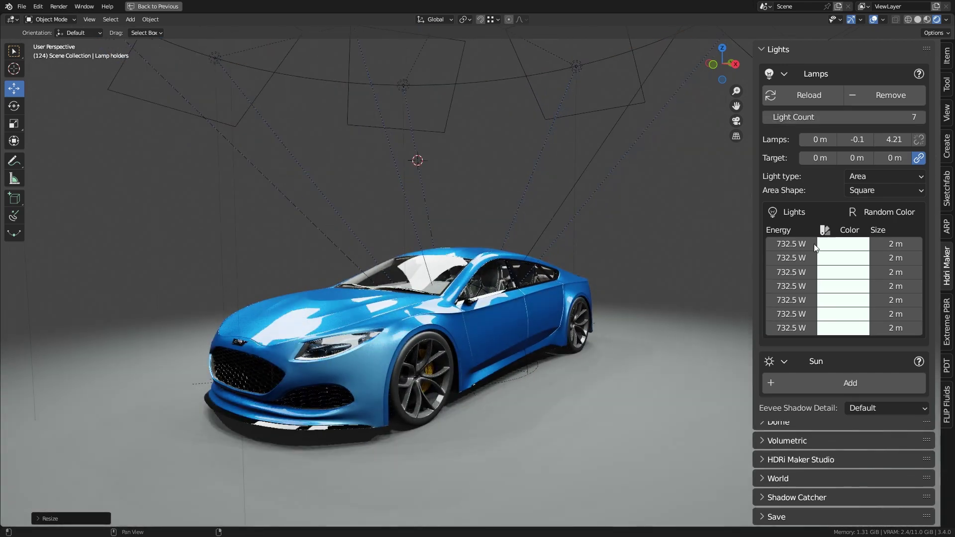
Set the energy of all seven lamps to 400 W
drag(807, 245, 805, 272)
click(793, 244)
text(400)
key(Return)
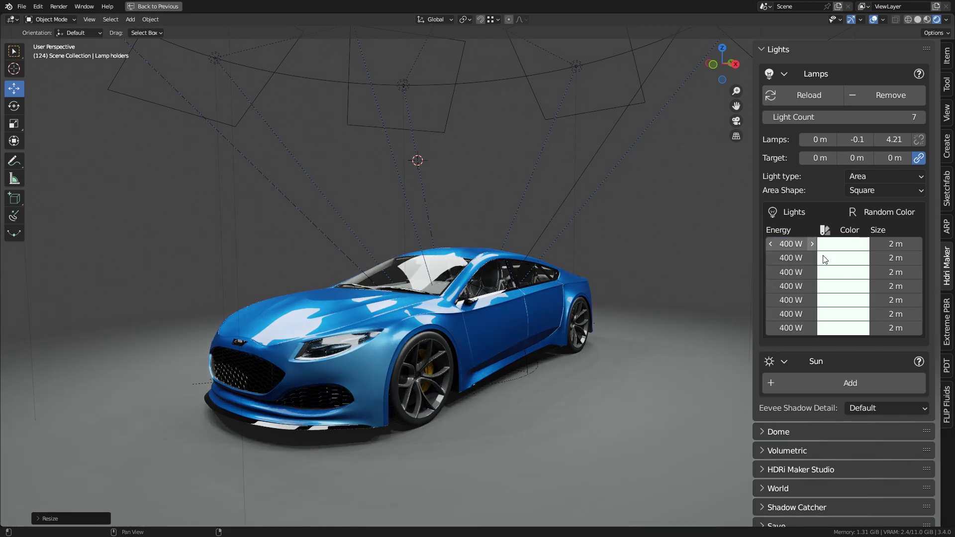
Apply the 3200 Halogen light colour from Color Lab's Kelvin category to all lamps
click(859, 233)
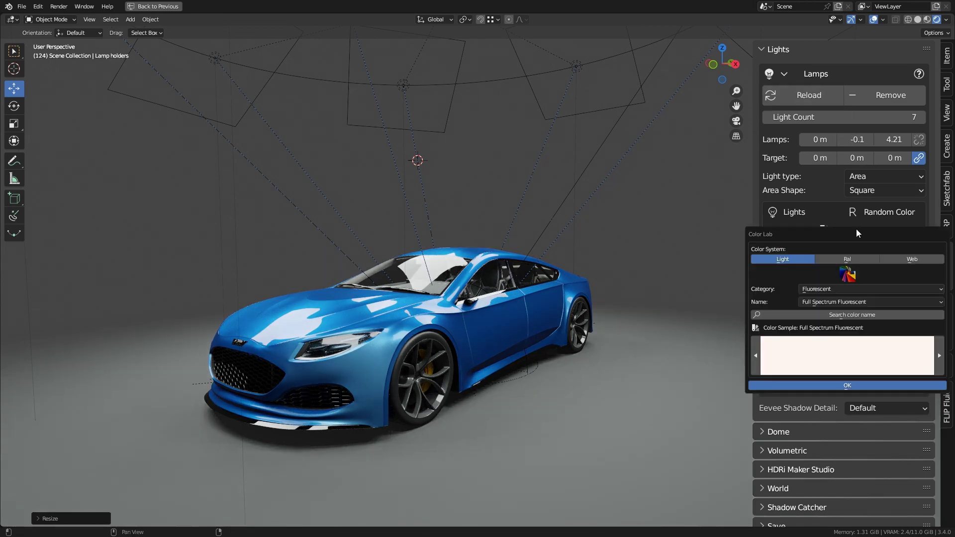
click(837, 288)
click(834, 297)
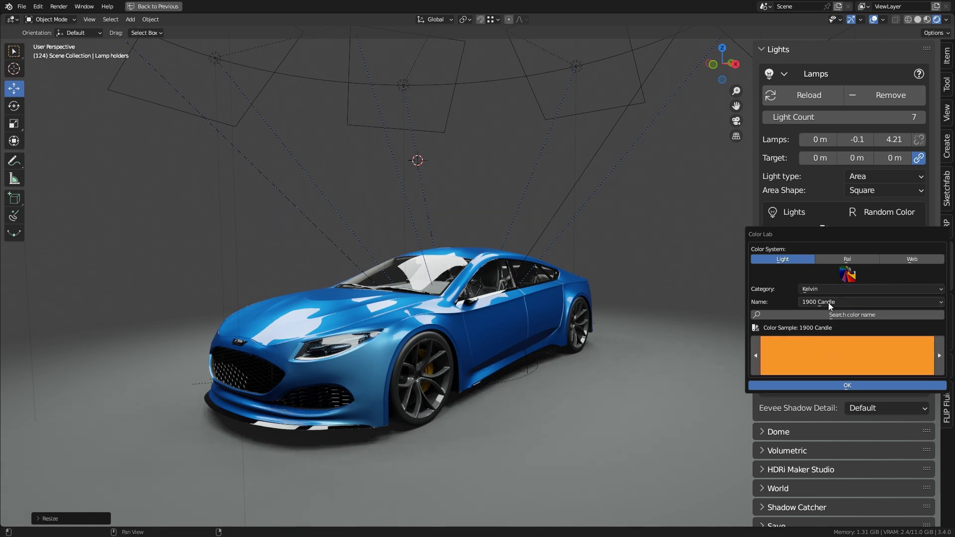
click(829, 303)
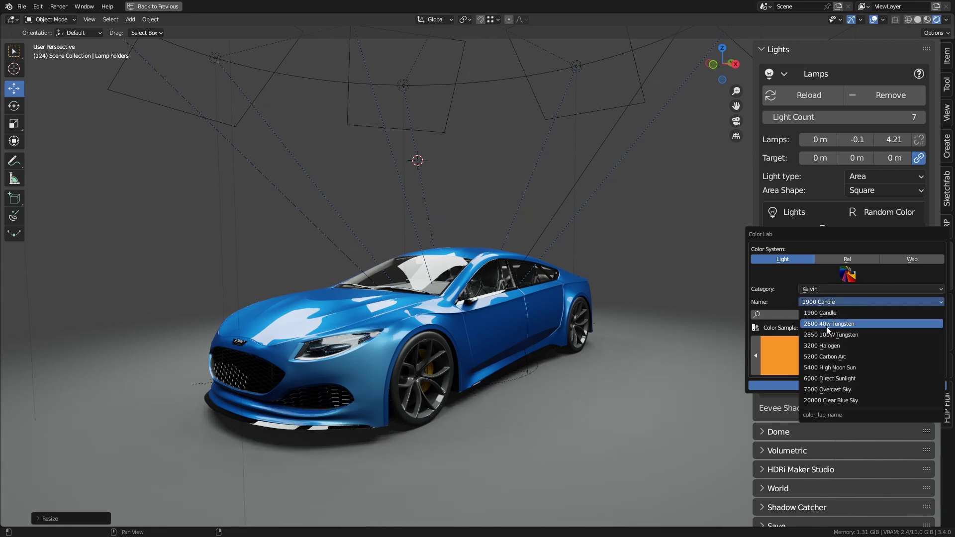
click(835, 344)
click(844, 385)
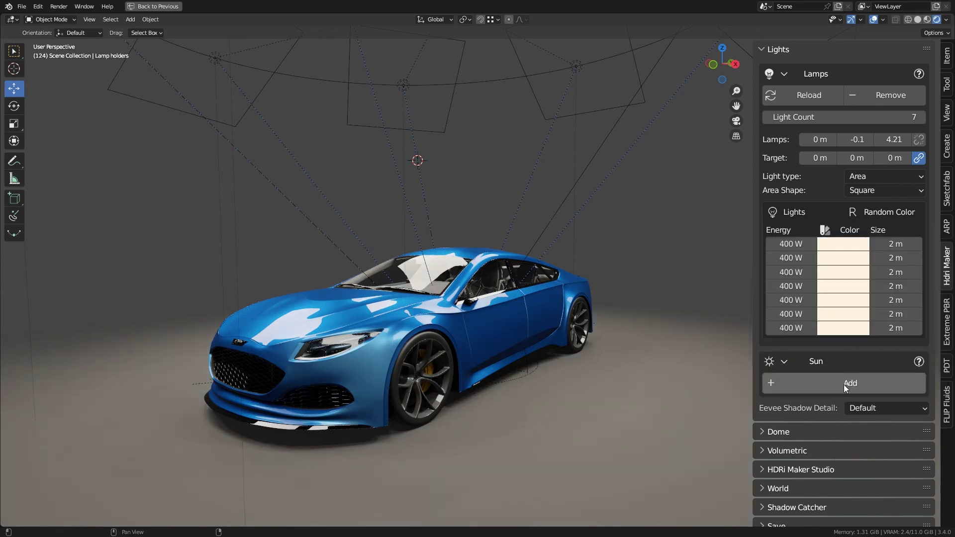
Change the colour of all lamps to 2850 100W Tungsten in Color Lab
click(843, 235)
click(830, 307)
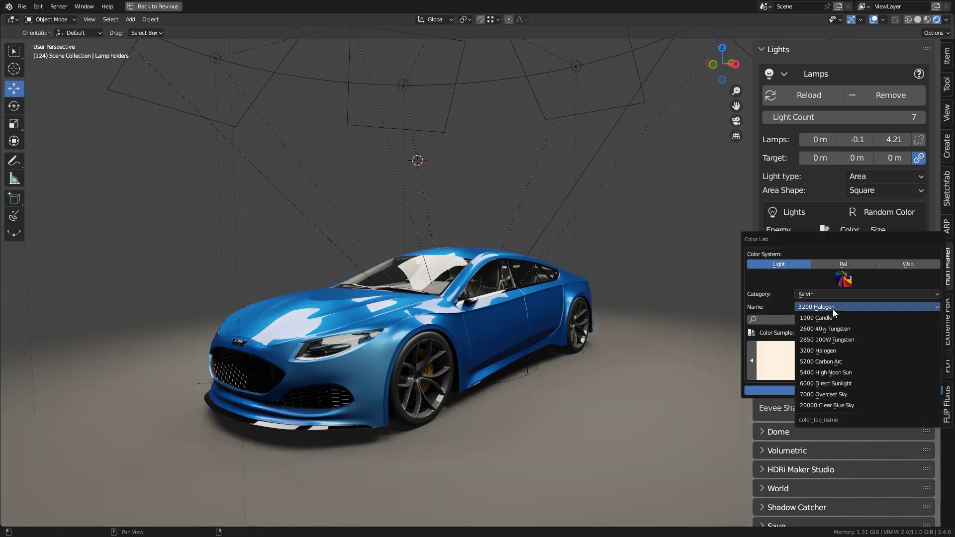
click(843, 340)
click(849, 388)
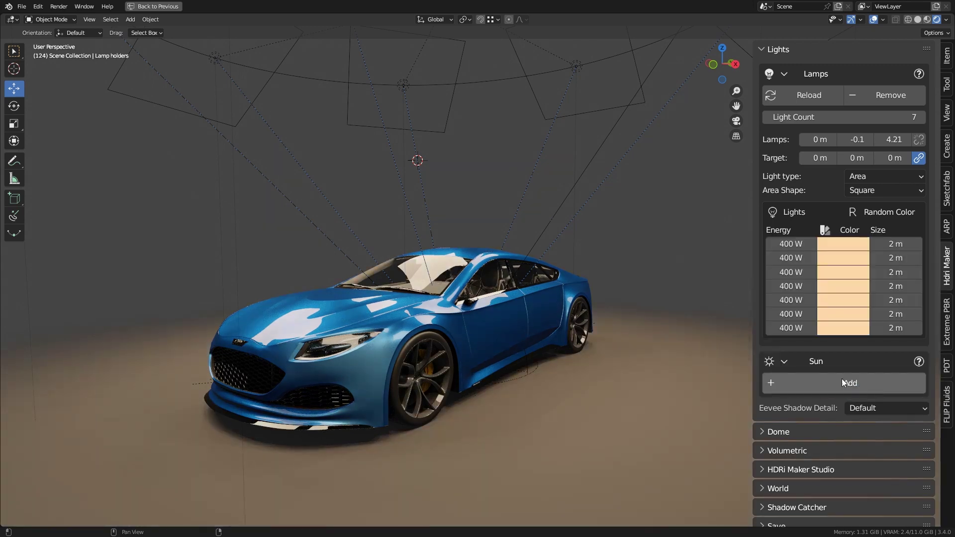
Apply a near-white Kelvin light colour from Color Lab to the lamps, and finally assign each lamp a random colour
click(853, 231)
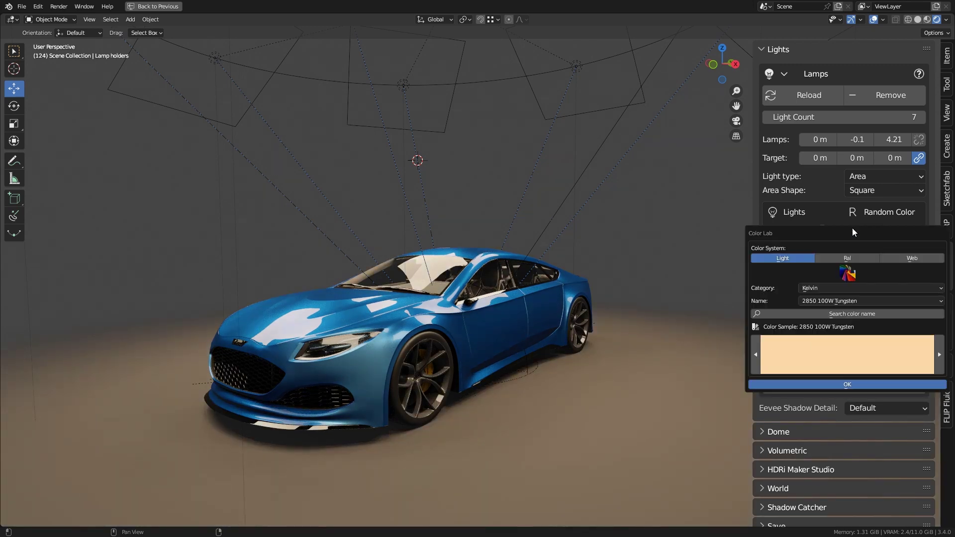
click(939, 355)
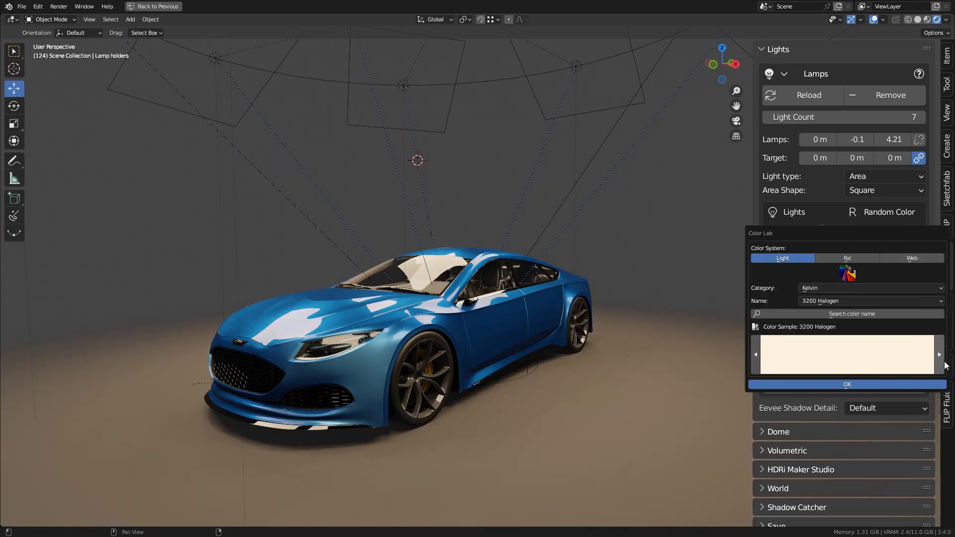
click(908, 383)
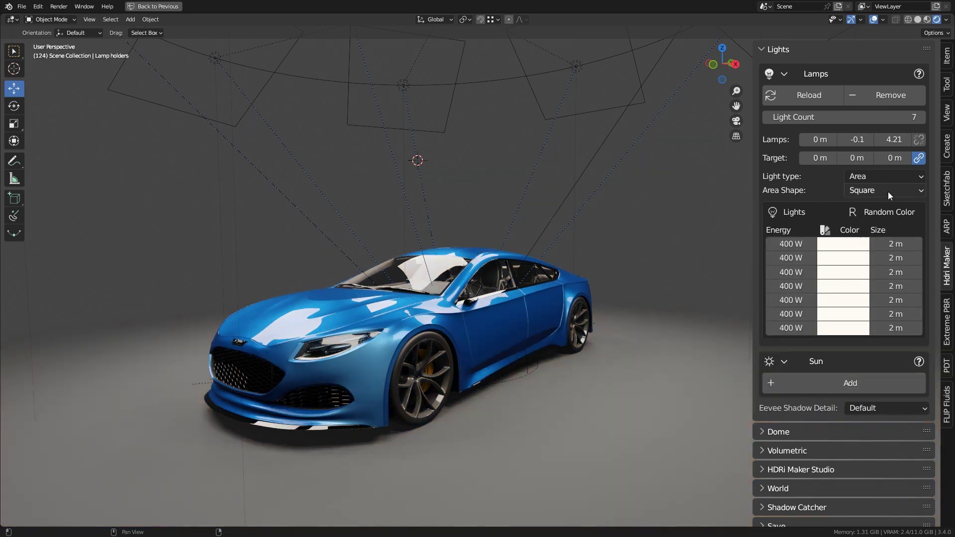
click(876, 213)
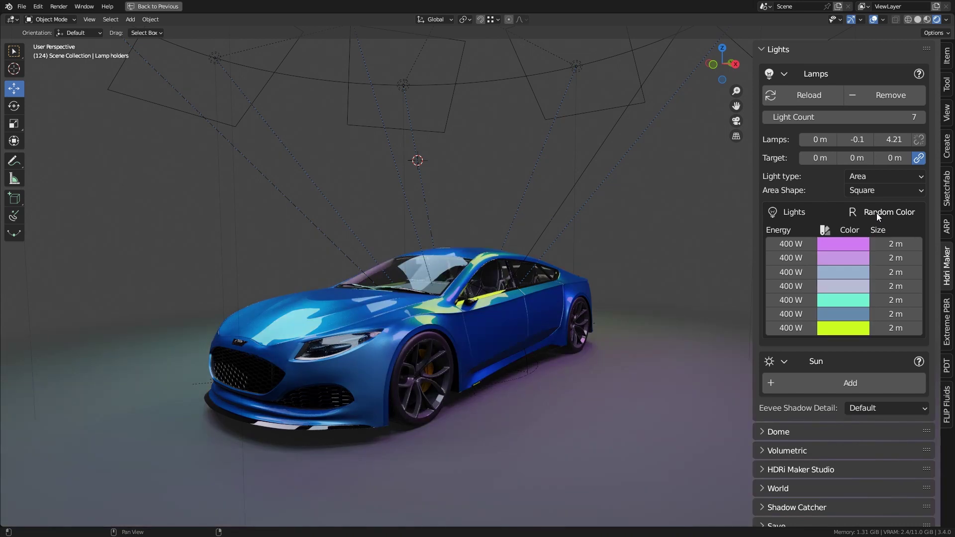
Re-randomise the colours of all seven lamps several times to compare different coloured lighting on the car
click(876, 213)
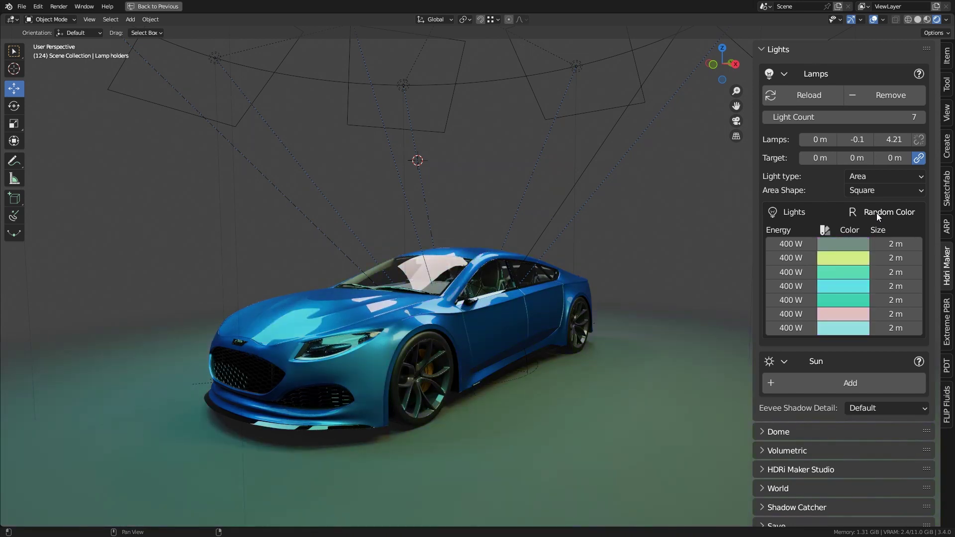
click(877, 213)
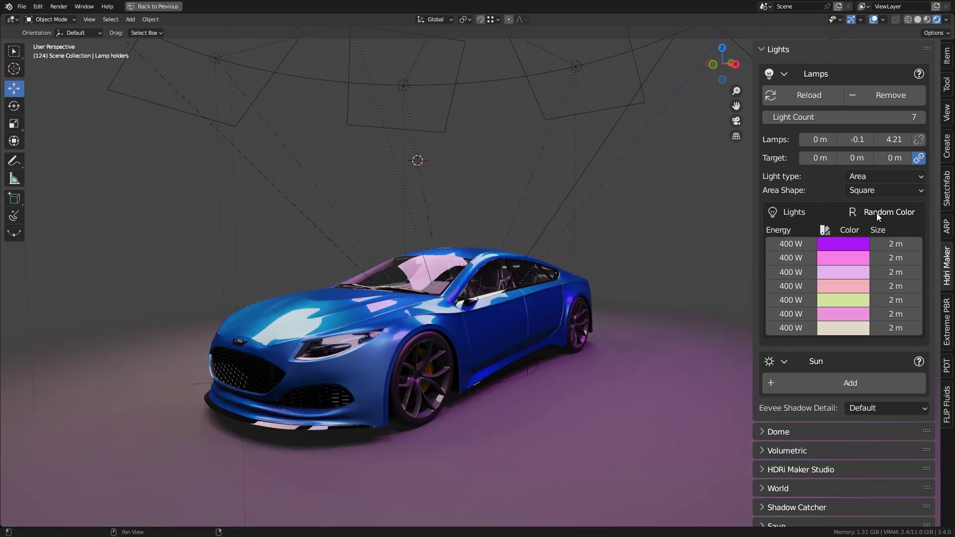
click(876, 213)
click(876, 213)
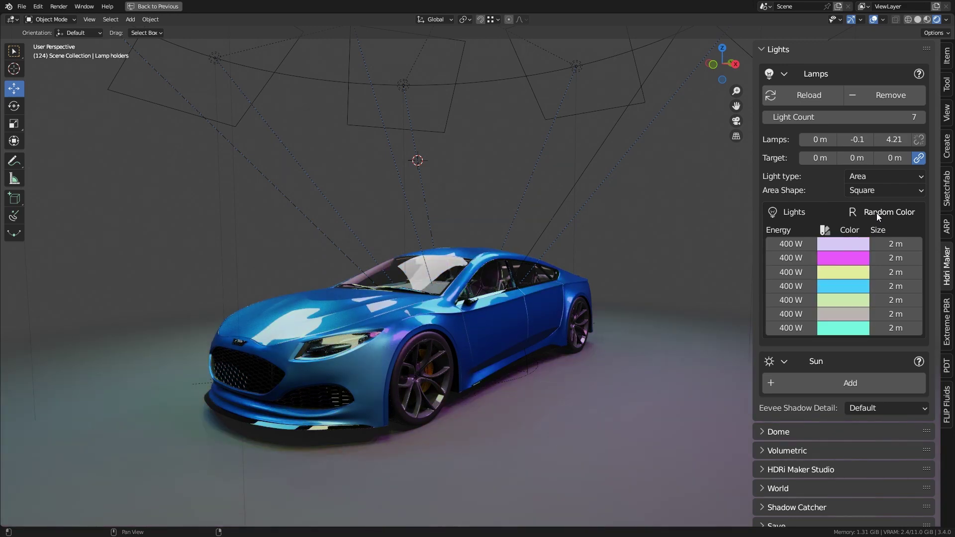
click(876, 212)
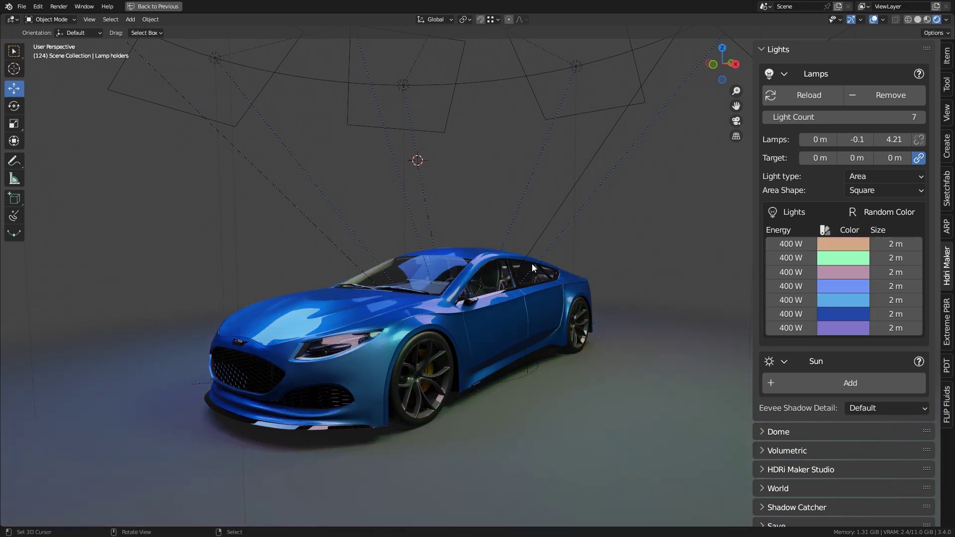
Apply a uniform near-white light colour from Color Lab to all seven lamps
scroll(533, 264, down, 1)
click(850, 231)
click(858, 388)
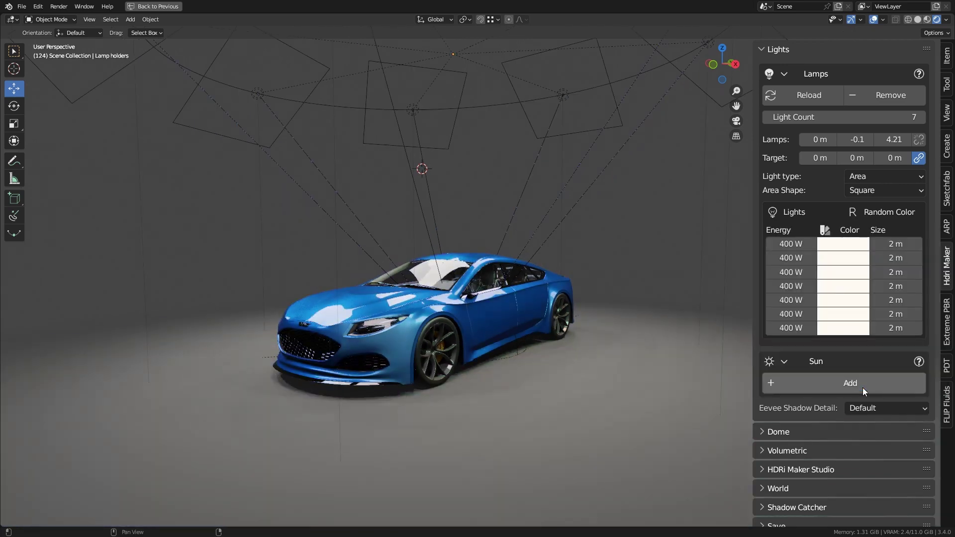
Set the size of all square area lamps to 1.94 m
shift+middle_drag(606, 274, 574, 318)
scroll(577, 304, down, 1)
drag(897, 245, 868, 194)
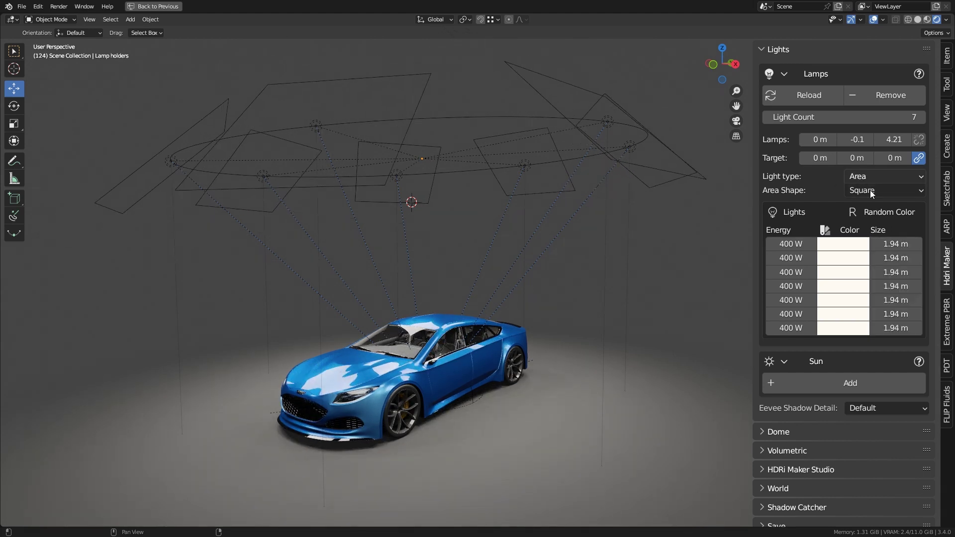
Change the lamps' area shape to Disk and set their size to 1.62 m
click(870, 190)
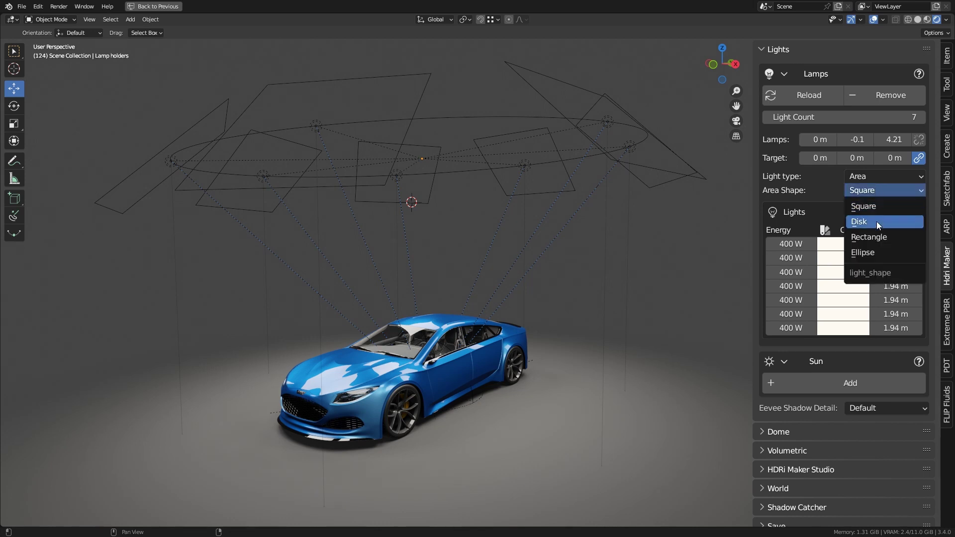
click(876, 221)
mouse_move(894, 247)
mouse_down()
mouse_move(914, 246)
mouse_move(845, 246)
mouse_move(900, 246)
mouse_move(885, 246)
mouse_up()
Change the lamps' area shape to Rectangle, with Size X at 0.37 and Size Y at 2.69
click(883, 190)
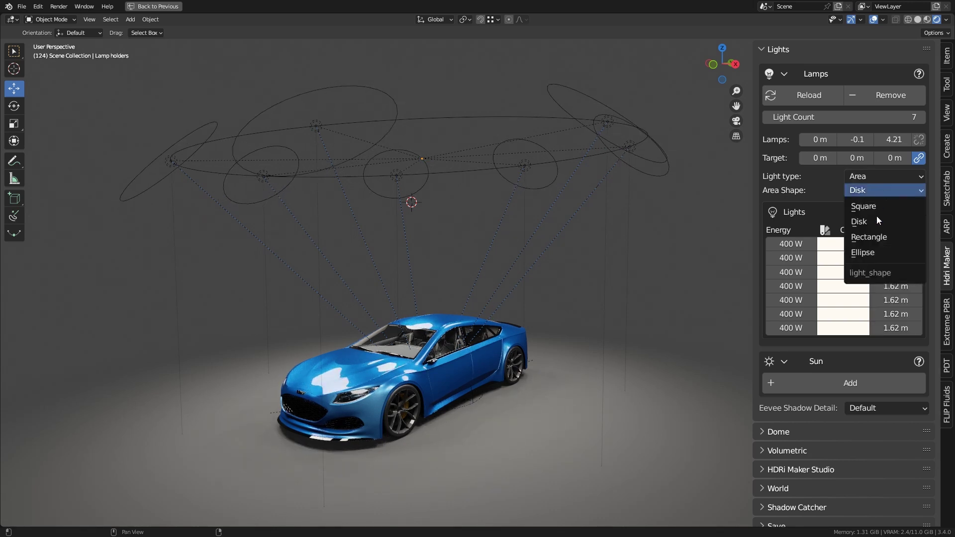
click(882, 237)
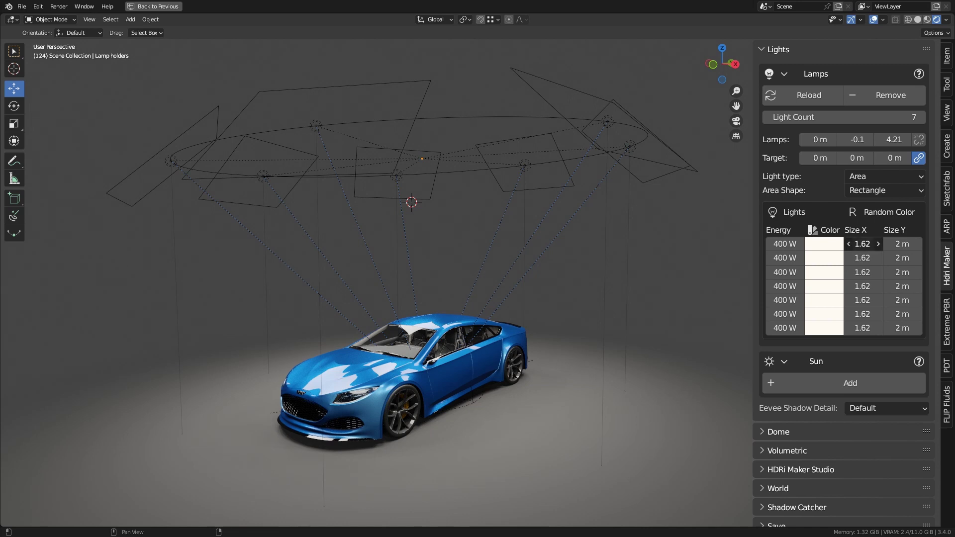
drag(862, 244, 803, 244)
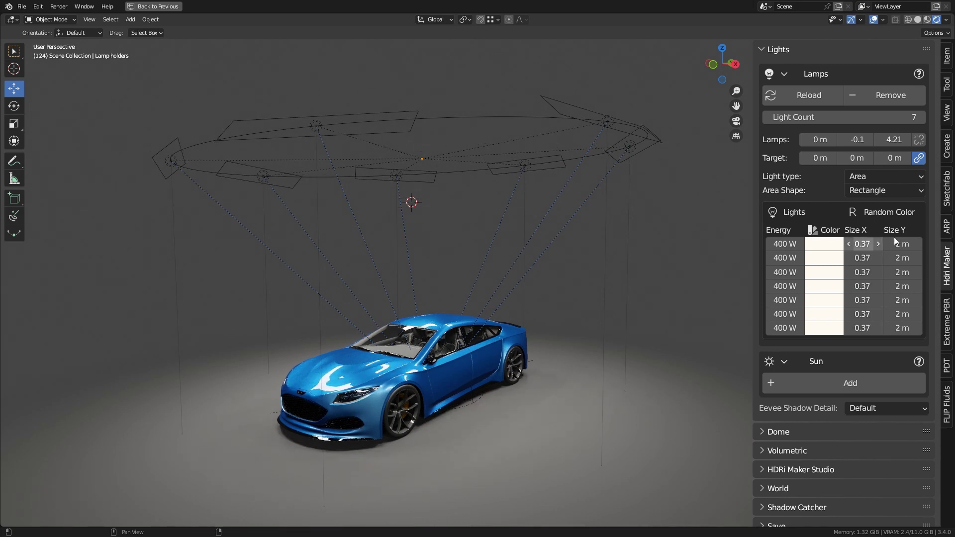
drag(899, 243, 933, 243)
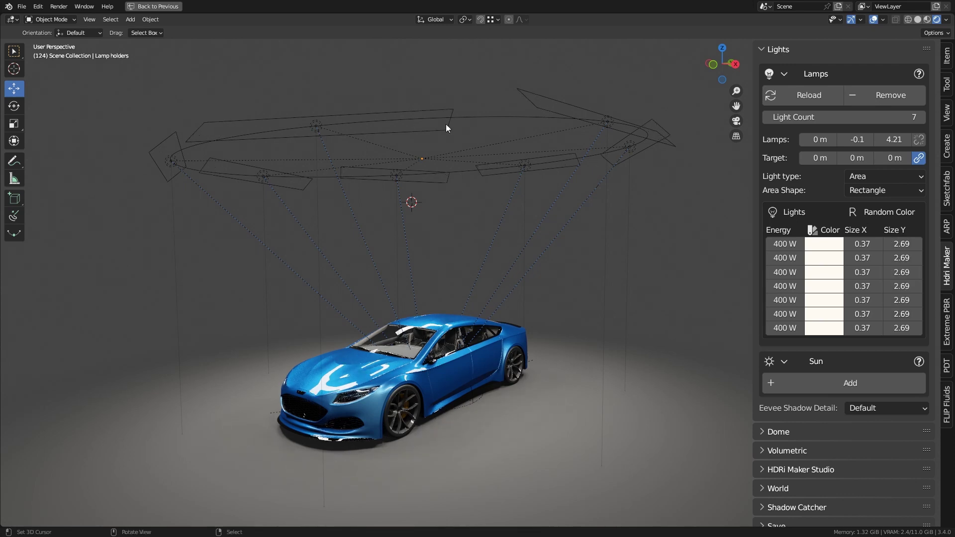
Lower the lamp ring vertically to a height of about 2.30 m above the car
click(473, 121)
drag(425, 125, 440, 233)
middle_drag(495, 175, 560, 181)
click(783, 97)
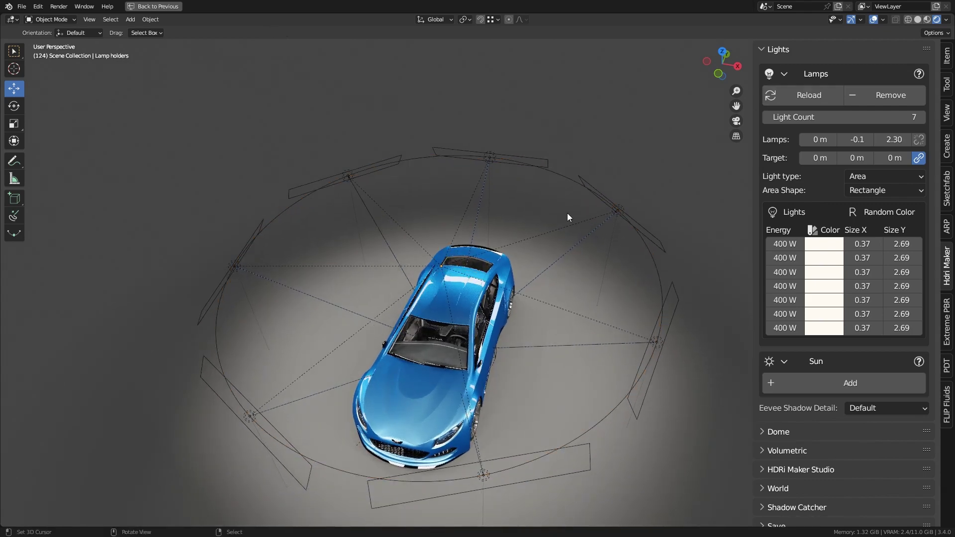
Widen the rectangular lamps to a Size X of 1.87 and raise the lamp ring to a height of about 4.20 m
middle_drag(564, 213, 518, 180)
click(426, 276)
drag(866, 243, 942, 244)
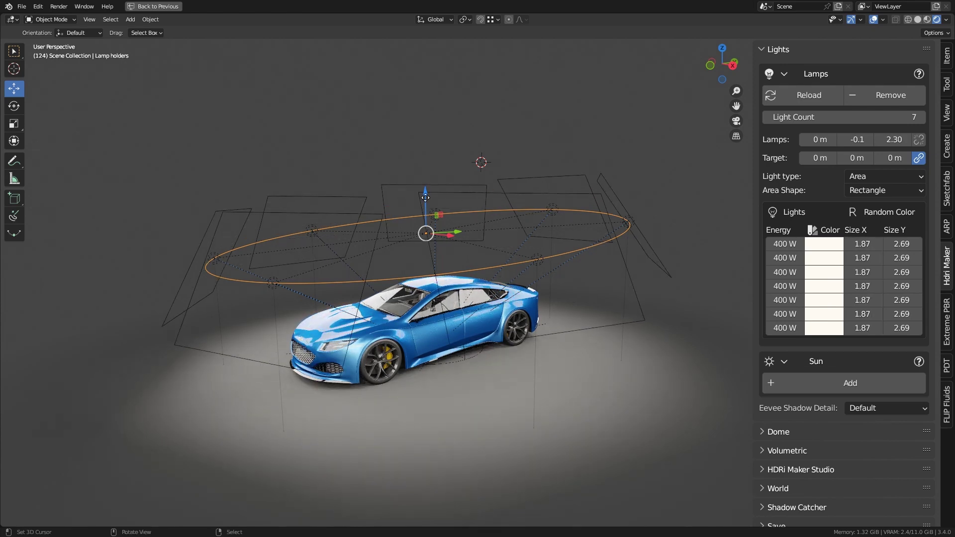
drag(426, 184, 426, 82)
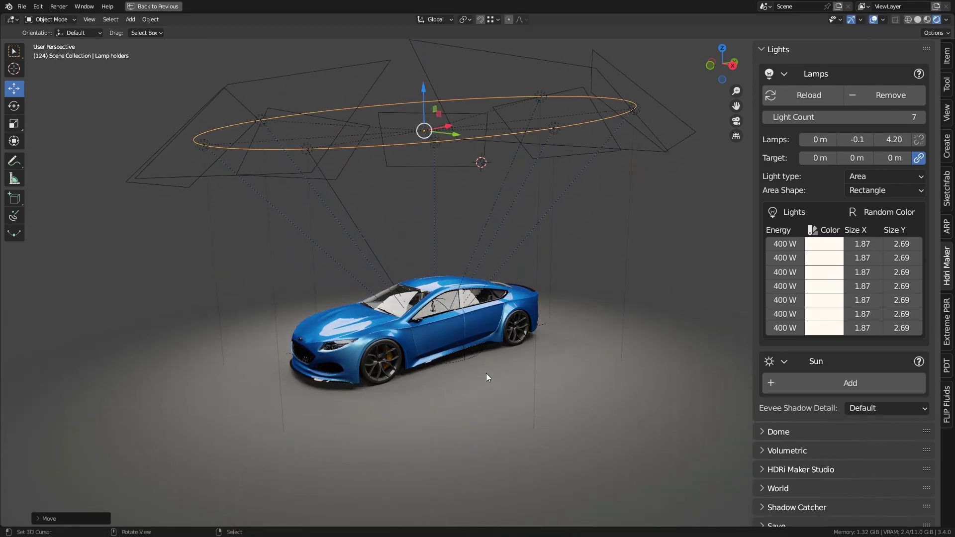
scroll(485, 381, up, 1)
middle_drag(485, 381, 529, 349)
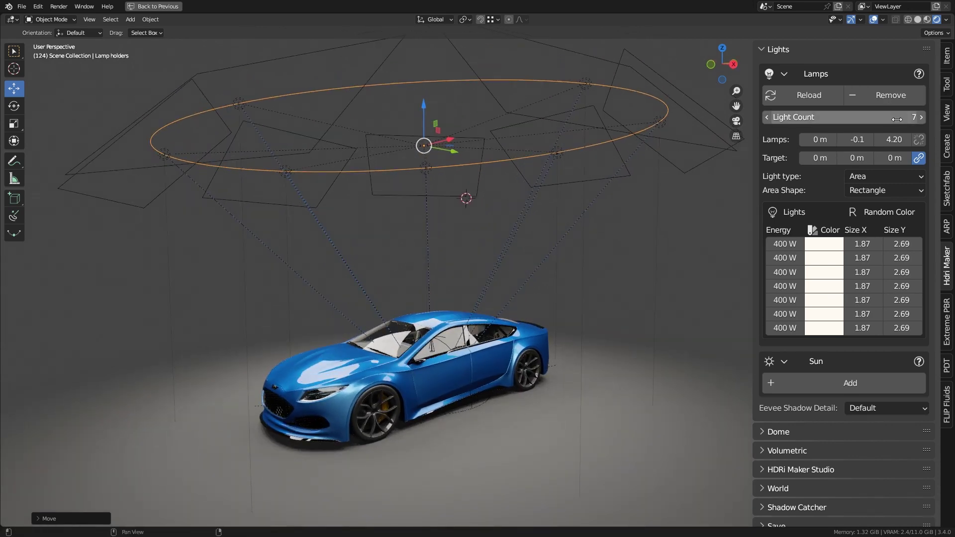
Change the lamps' area shape to Ellipse and set their Size X to 0.76
click(888, 194)
click(887, 253)
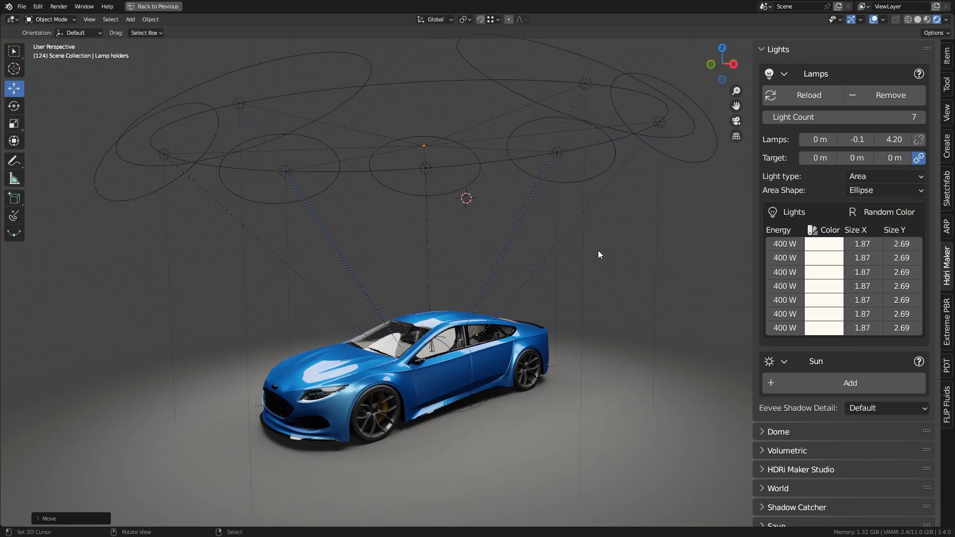
middle_drag(598, 250, 602, 270)
drag(862, 246, 841, 245)
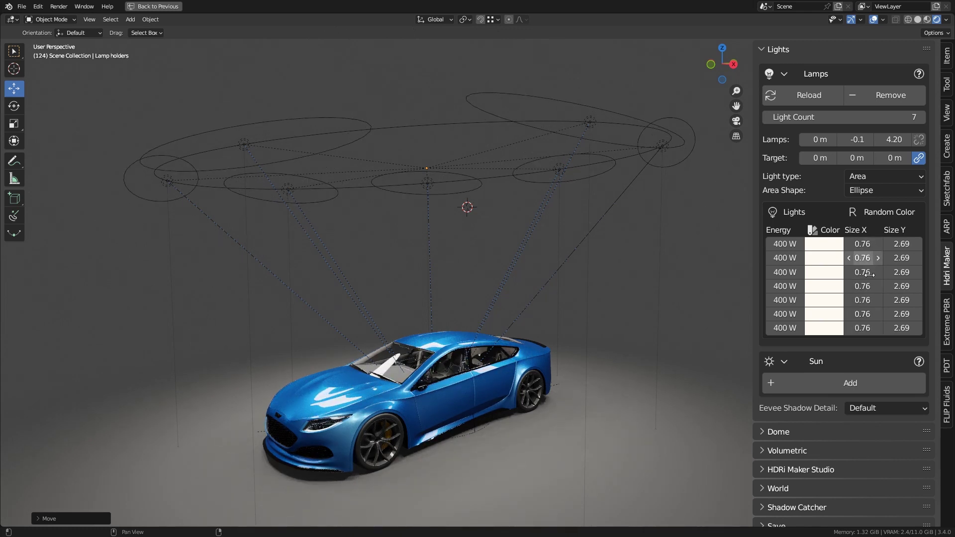
Set the area shape of the lamps to Square
click(888, 193)
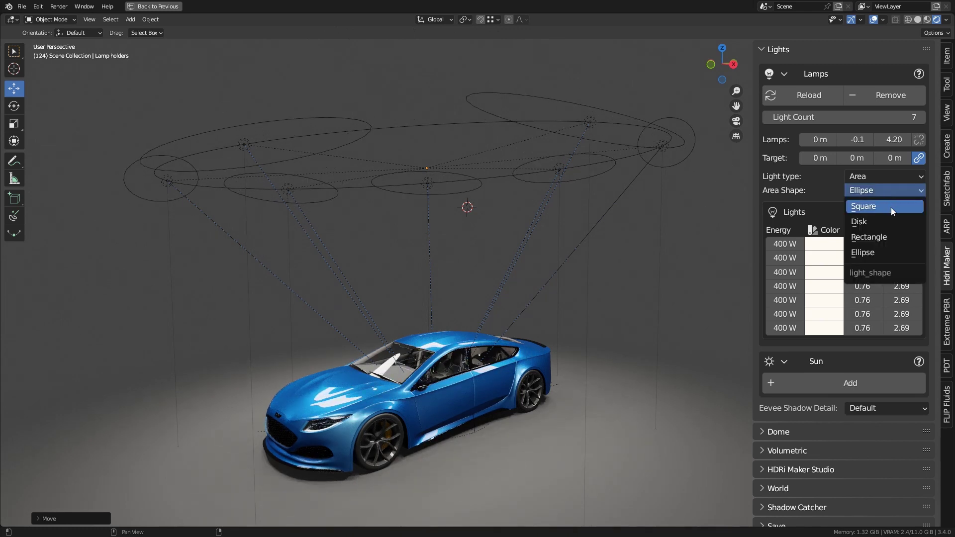
click(890, 204)
middle_drag(533, 273, 536, 257)
Switch the lamps to Spot lights with a blend of 0.0, a cone size of 76.9° and a shadow size of 1.53
click(875, 177)
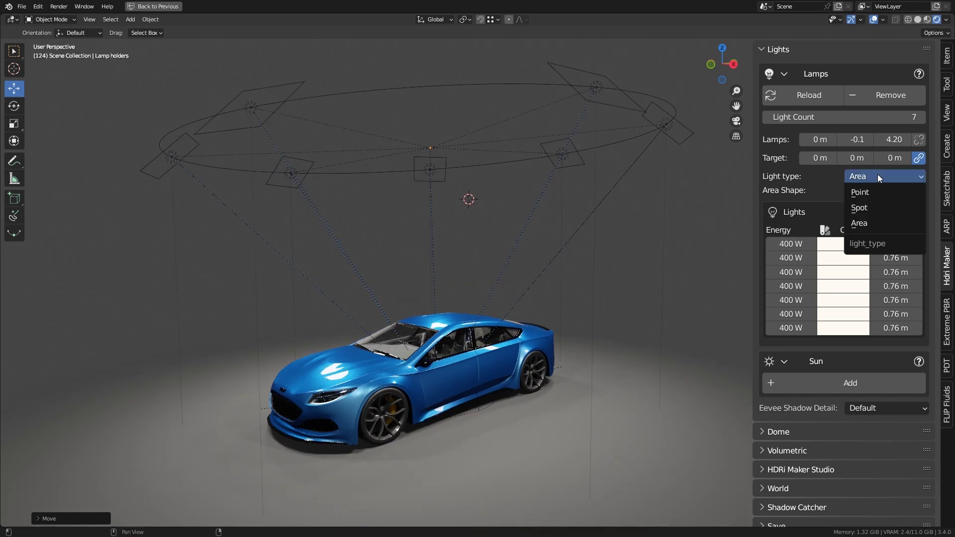
click(866, 209)
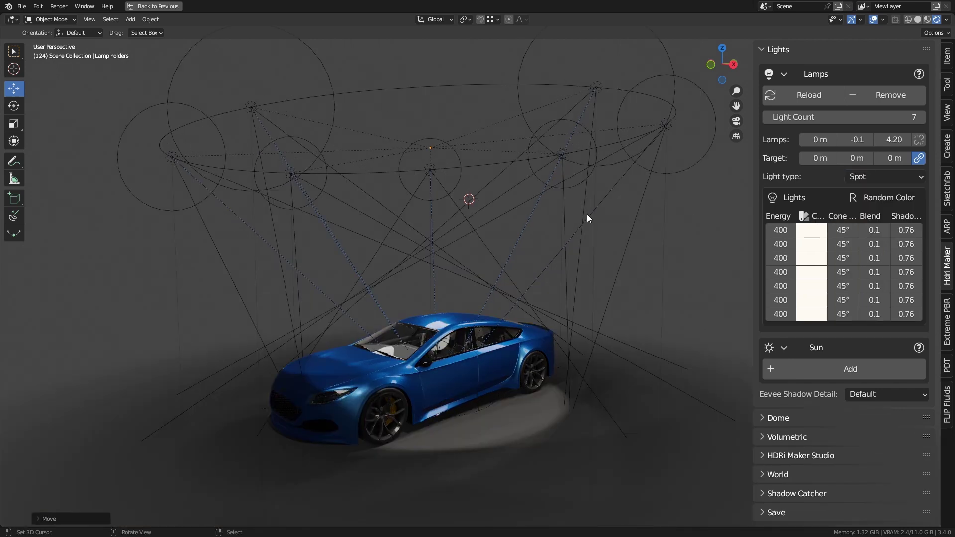
mouse_move(870, 230)
mouse_down()
mouse_move(890, 230)
mouse_move(865, 229)
mouse_up()
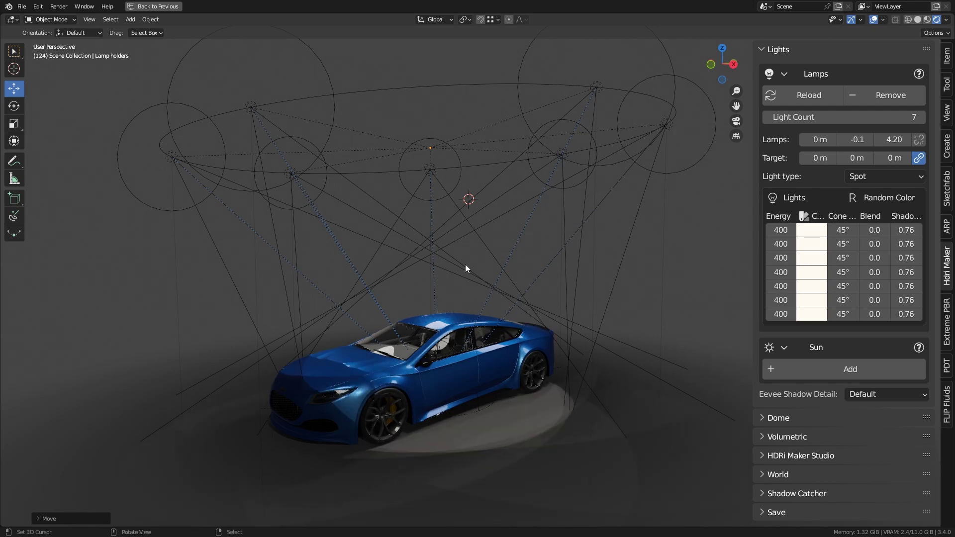
middle_drag(458, 325, 450, 305)
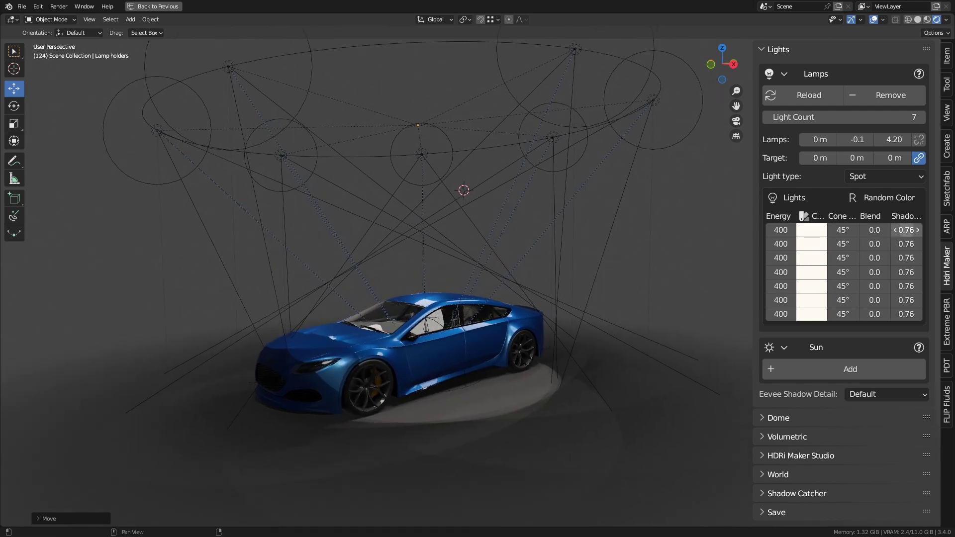
mouse_move(906, 230)
mouse_down()
mouse_move(935, 230)
mouse_move(842, 231)
mouse_move(902, 231)
mouse_up()
Hide the extras and relationship lines in the viewport overlays
click(883, 20)
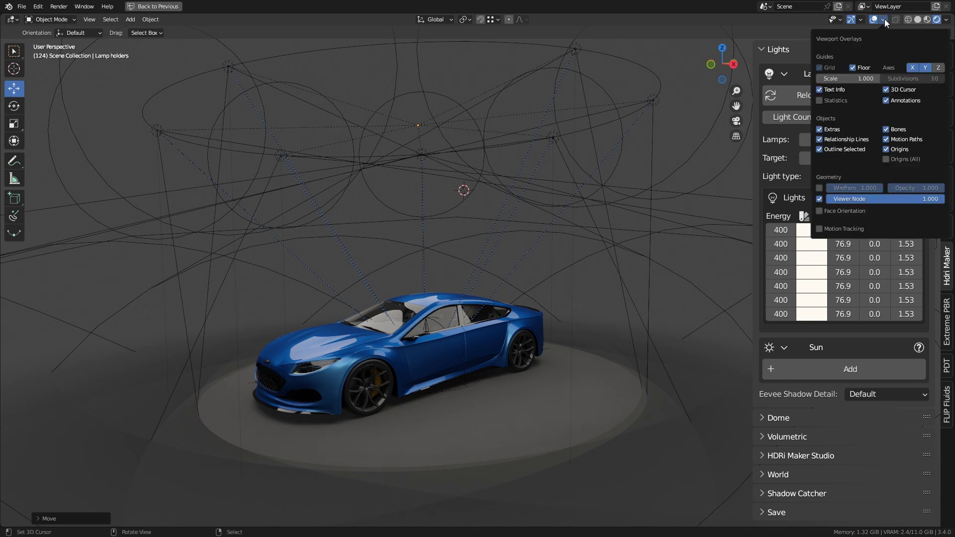
click(821, 131)
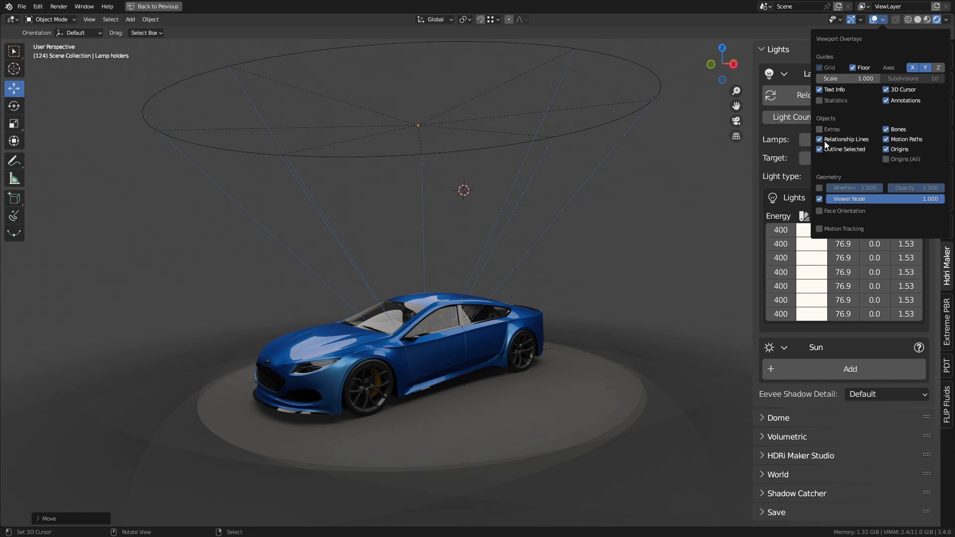
middle_drag(425, 173, 490, 219)
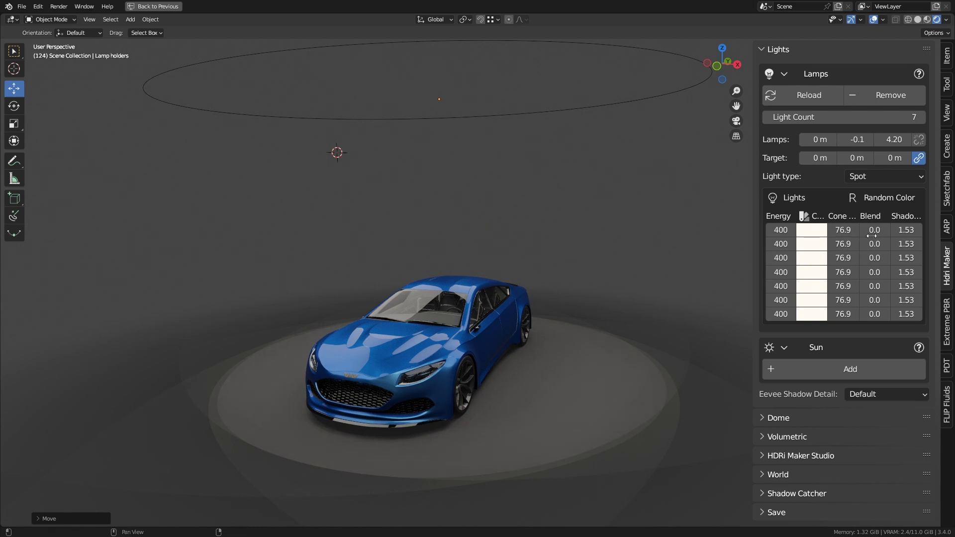
Set the blend of all spot lamps to 1.0 and their cone size to 107°
drag(873, 231, 888, 313)
drag(845, 230, 868, 314)
Show the extras and relationship lines in the viewport overlays again
click(882, 20)
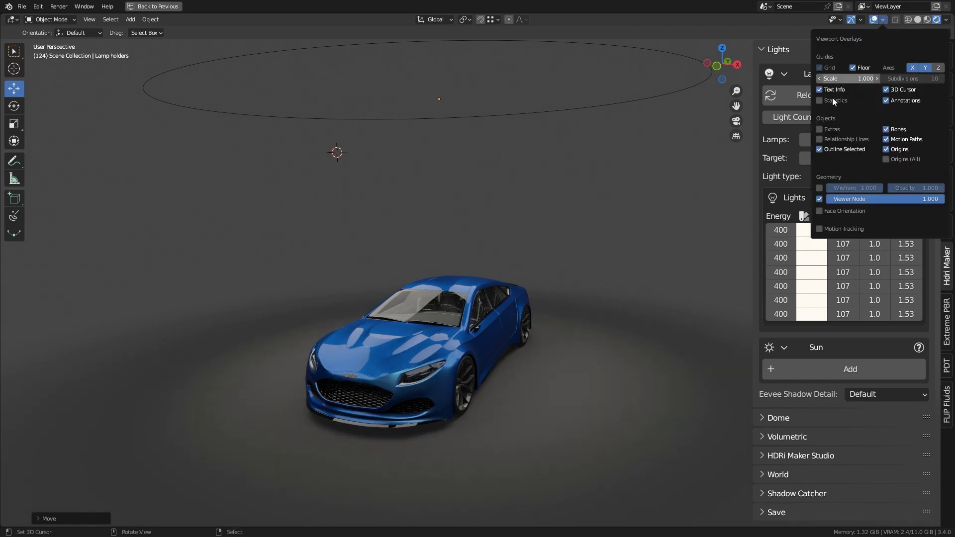
click(819, 129)
middle_drag(519, 208, 495, 199)
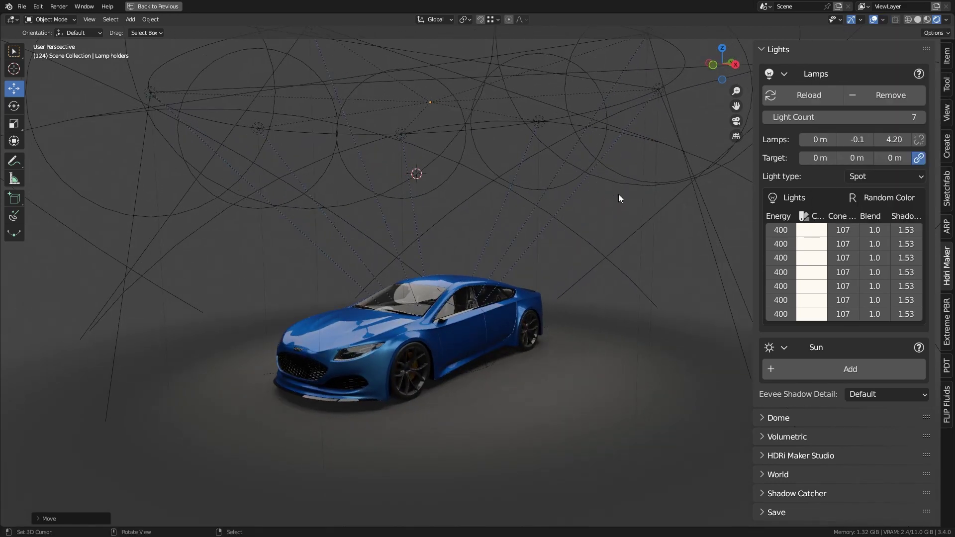
Select the car's main body and narrow the cone size of all spot lamps to 58.8°
click(399, 363)
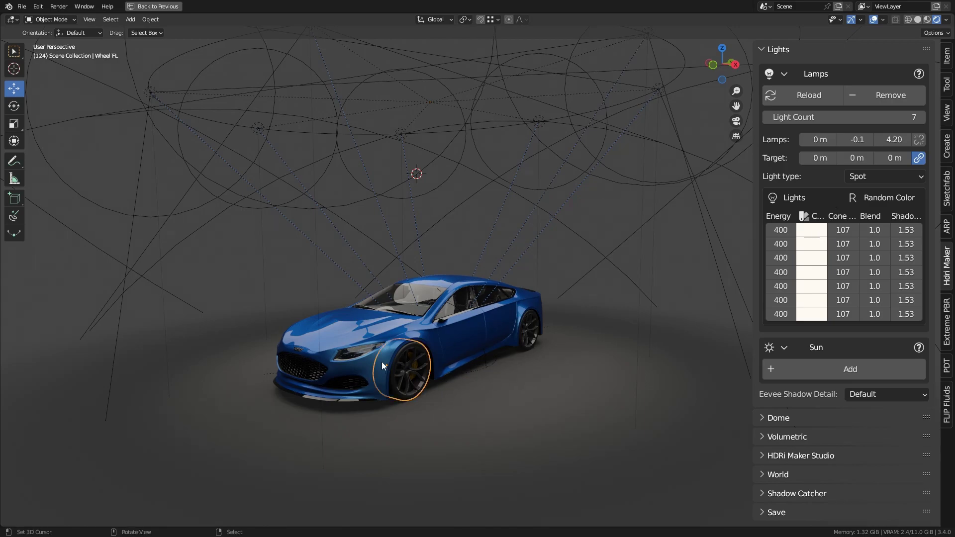
mouse_move(455, 352)
mouse_down()
mouse_move(565, 327)
mouse_move(393, 380)
mouse_move(461, 354)
mouse_up()
scroll(468, 313, down, 2)
shift+middle_drag(693, 255, 689, 272)
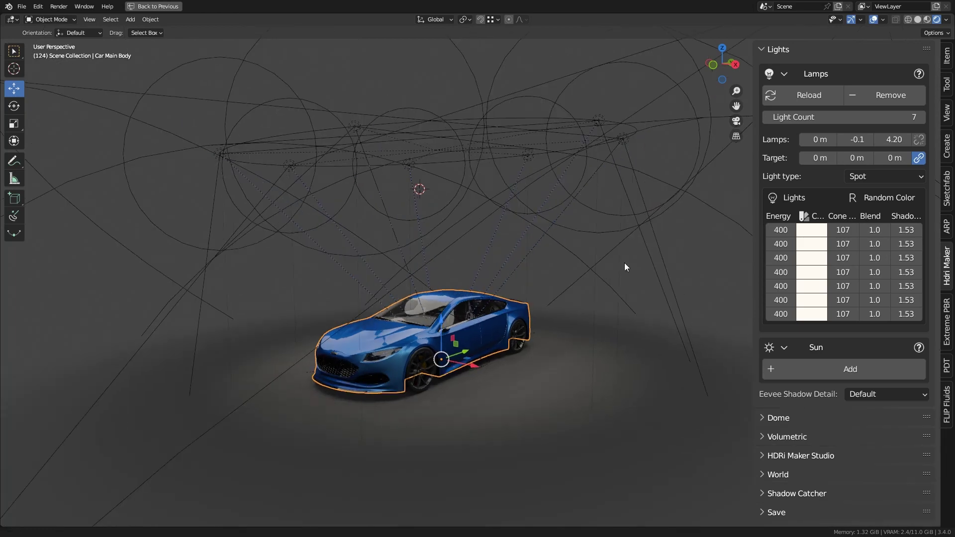
drag(847, 228, 815, 314)
Switch the lamps to Point lights and set the shadow size of all seven to 0.02 m
click(867, 176)
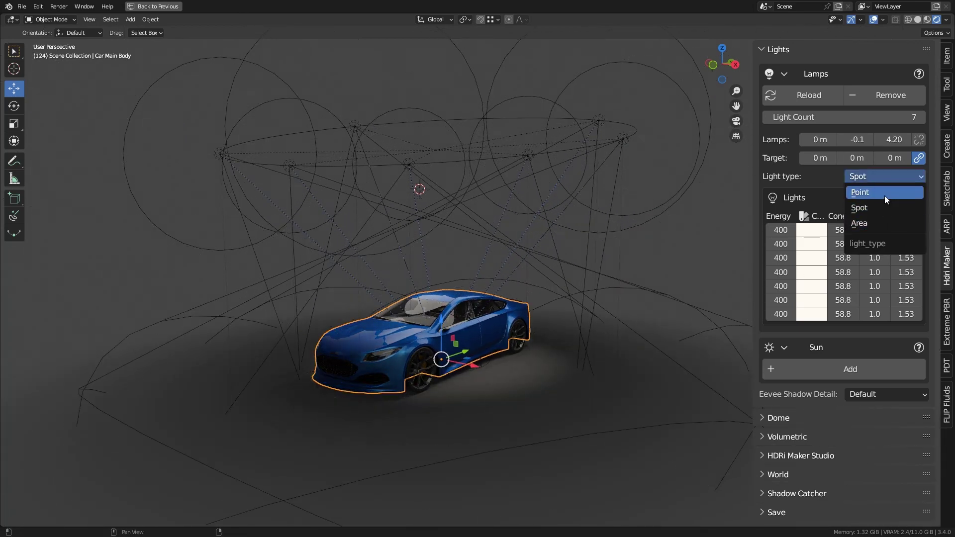
click(885, 194)
mouse_move(616, 207)
middle_down()
mouse_move(575, 216)
mouse_move(610, 218)
middle_up()
drag(895, 301, 820, 314)
drag(895, 230, 873, 230)
middle_drag(492, 230, 544, 251)
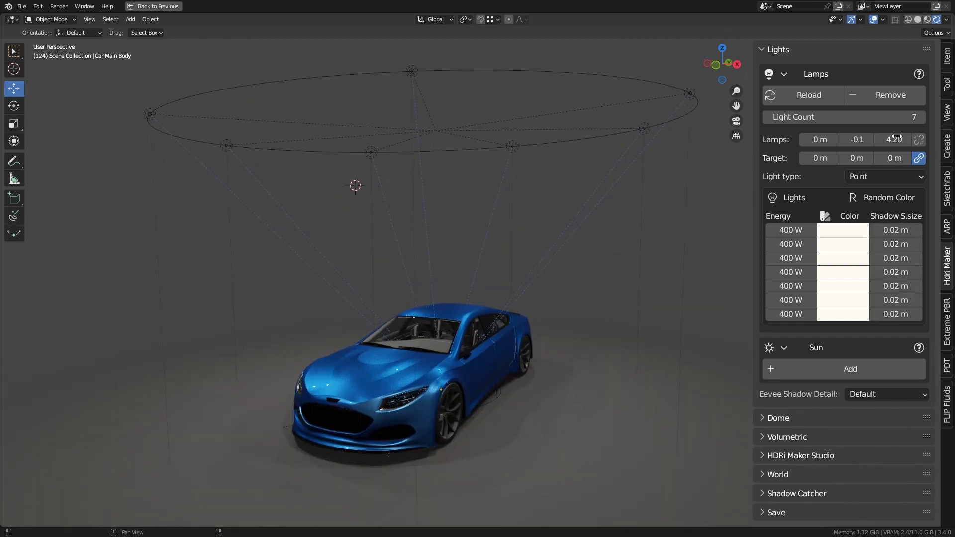